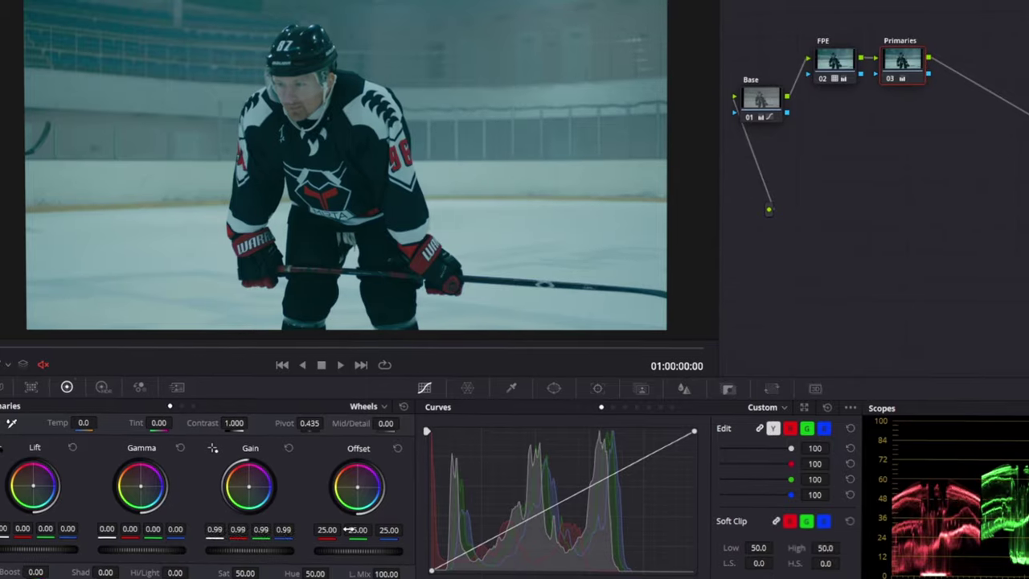
{"action": "left_click_drag", "start_coordinate": [395, 511], "coordinate": [395, 518]}
{"action": "left_click_drag", "start_coordinate": [400, 516], "coordinate": [392, 553]}
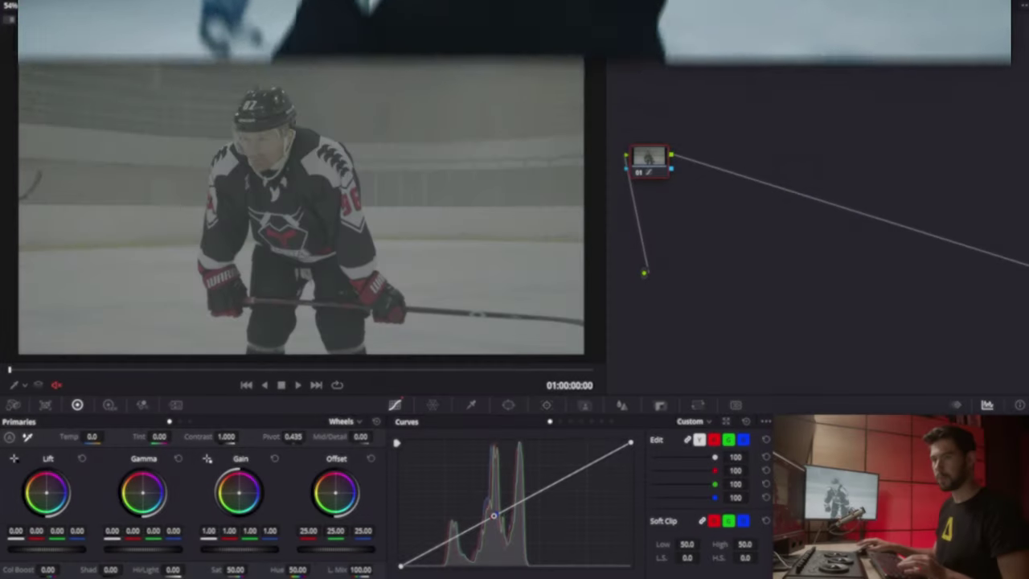
Label the first node "Base" and add a serial node labelled "FPE" after it
{"action": "type", "text": "Base"}
{"action": "key", "text": "Return"}
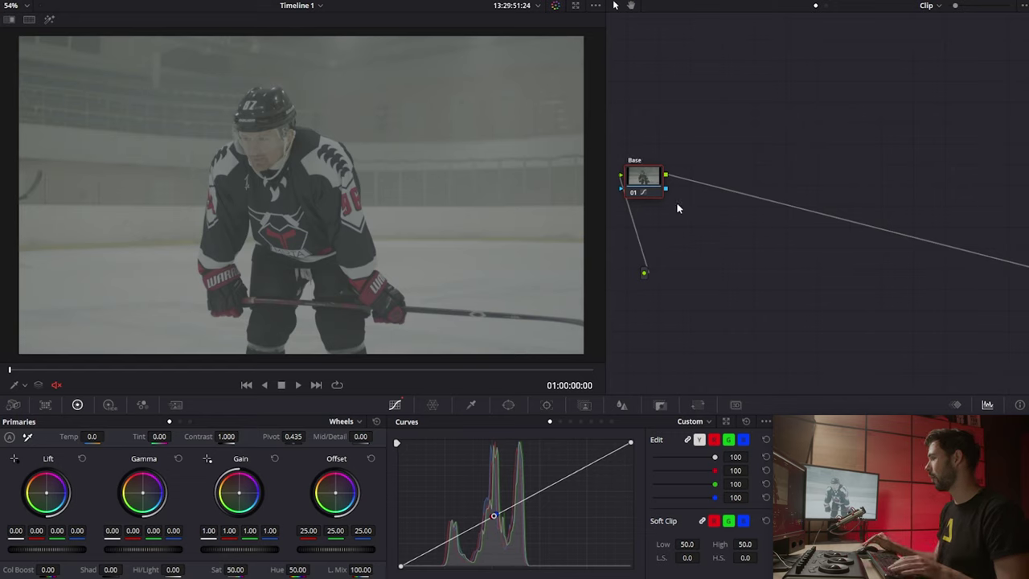
{"action": "key", "text": "alt+s"}
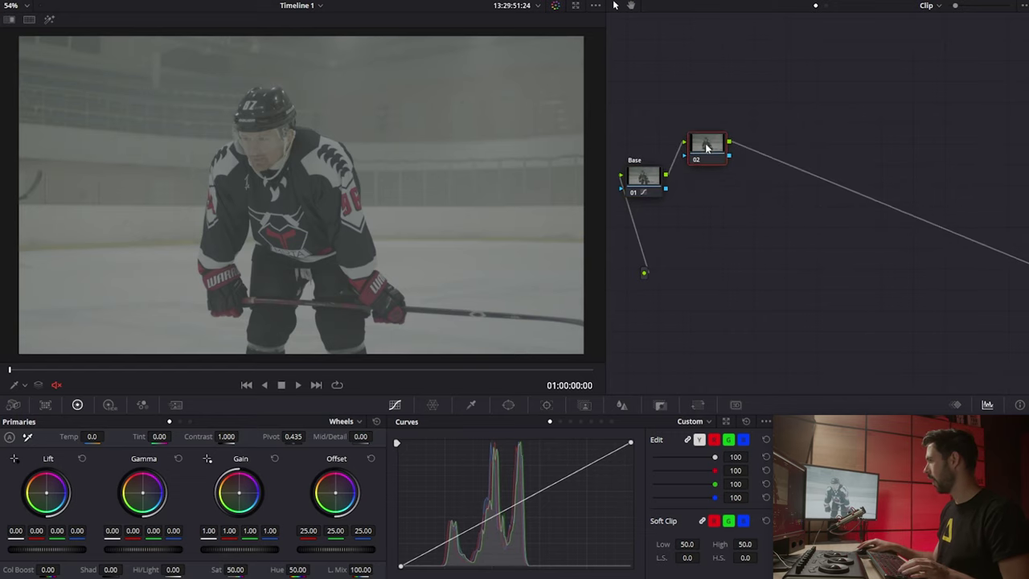
{"action": "type", "text": "FPE"}
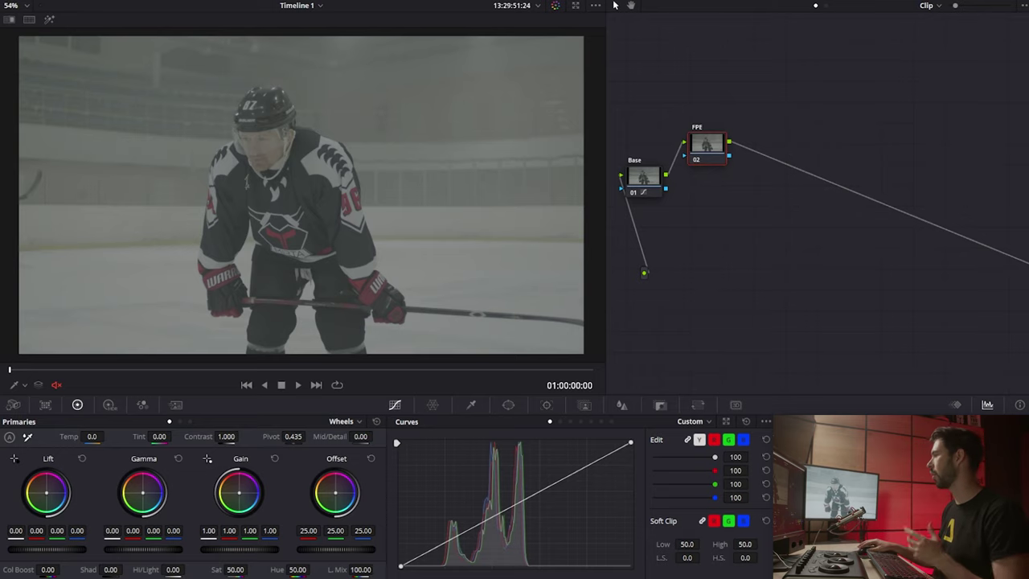
Apply the Rec709 Fujifilm 3513DI D60 LUT from the Film Looks collection to the FPE node and close the LUT browser
{"action": "left_click", "coordinate": [92, 4]}
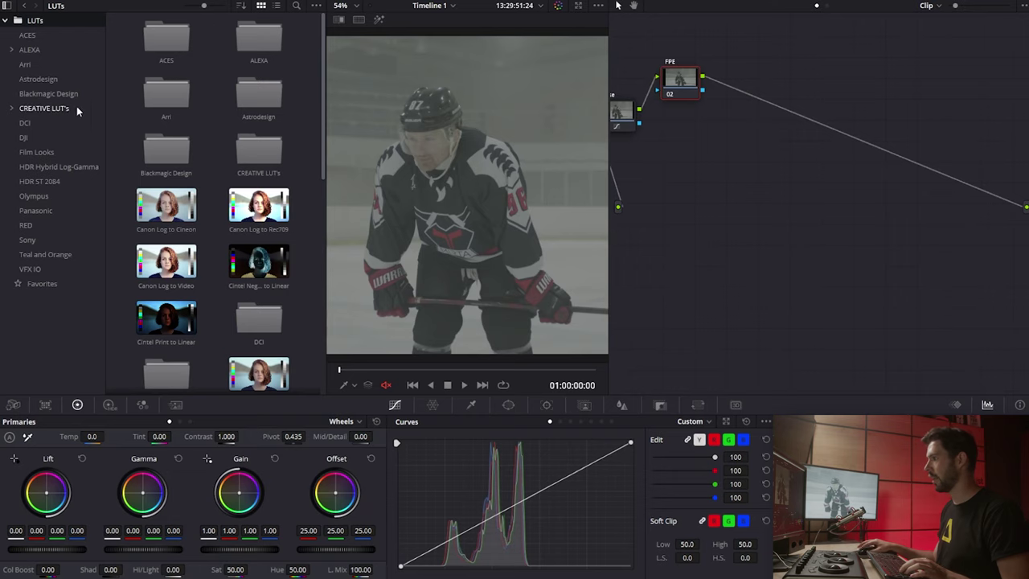
{"action": "left_click", "coordinate": [57, 152]}
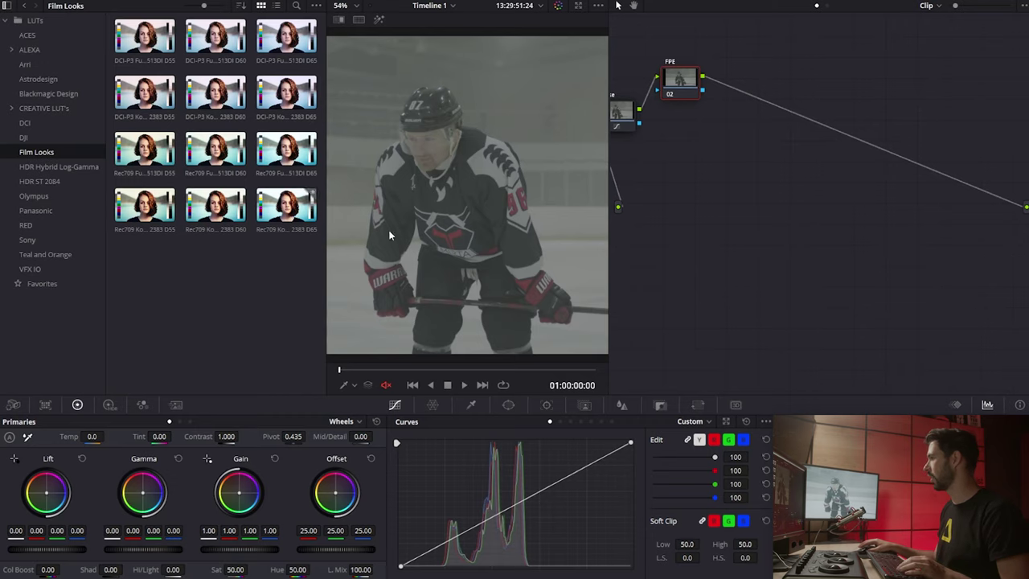
{"action": "left_click_drag", "start_coordinate": [722, 225], "coordinate": [803, 257]}
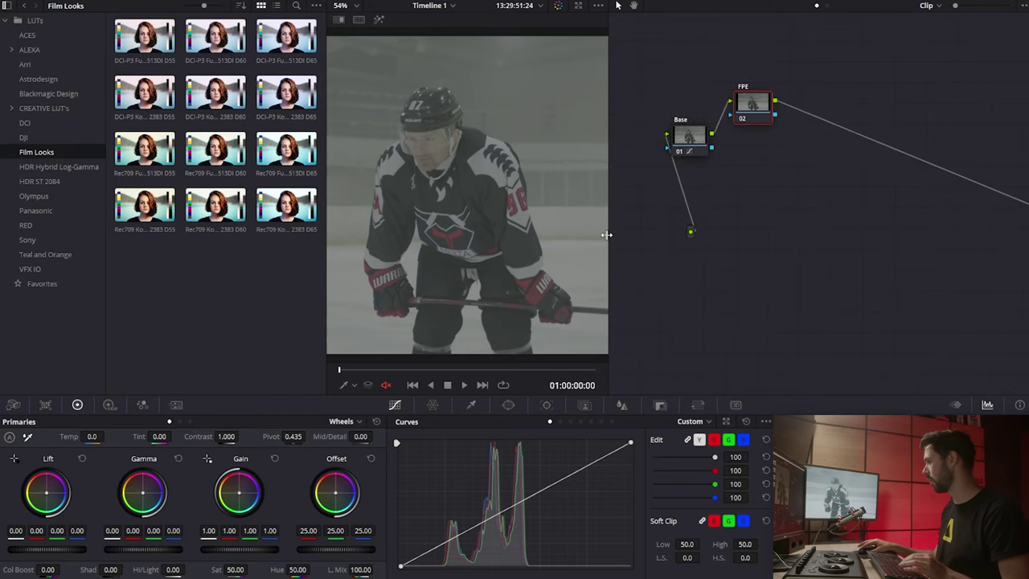
{"action": "left_click_drag", "start_coordinate": [606, 234], "coordinate": [652, 235]}
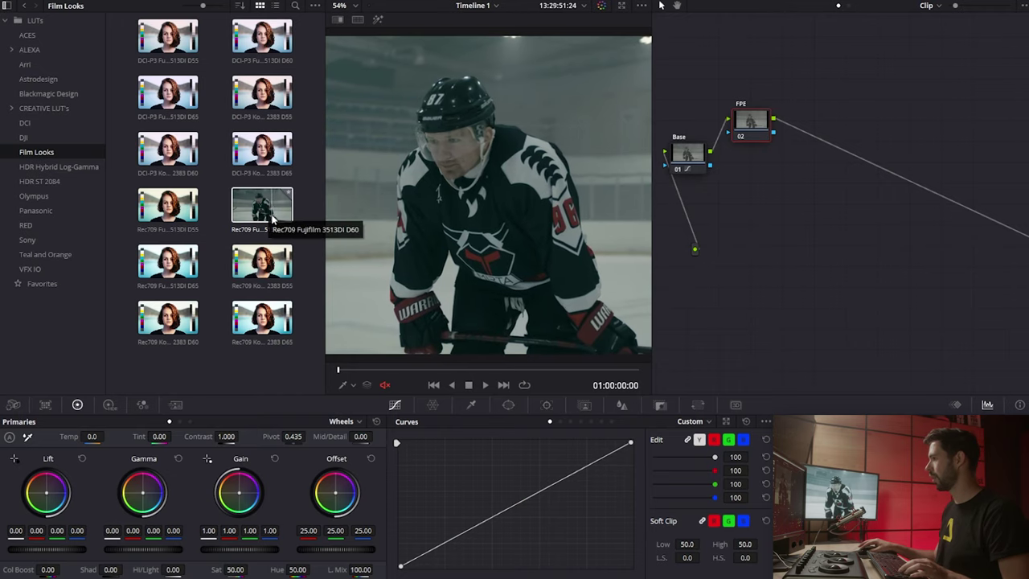
{"action": "left_click", "coordinate": [269, 215]}
{"action": "double_click", "coordinate": [271, 216]}
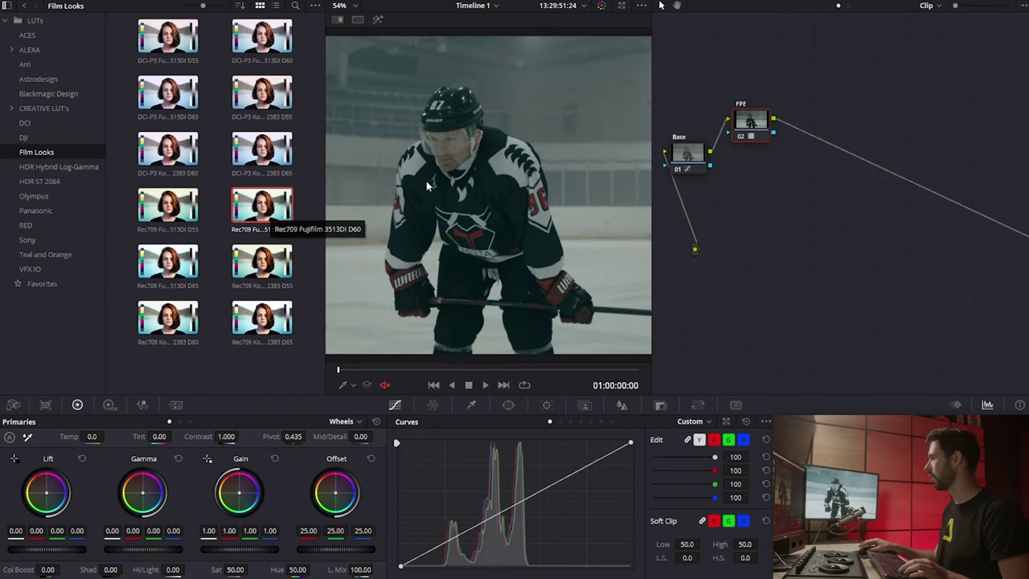
{"action": "left_click", "coordinate": [82, 1]}
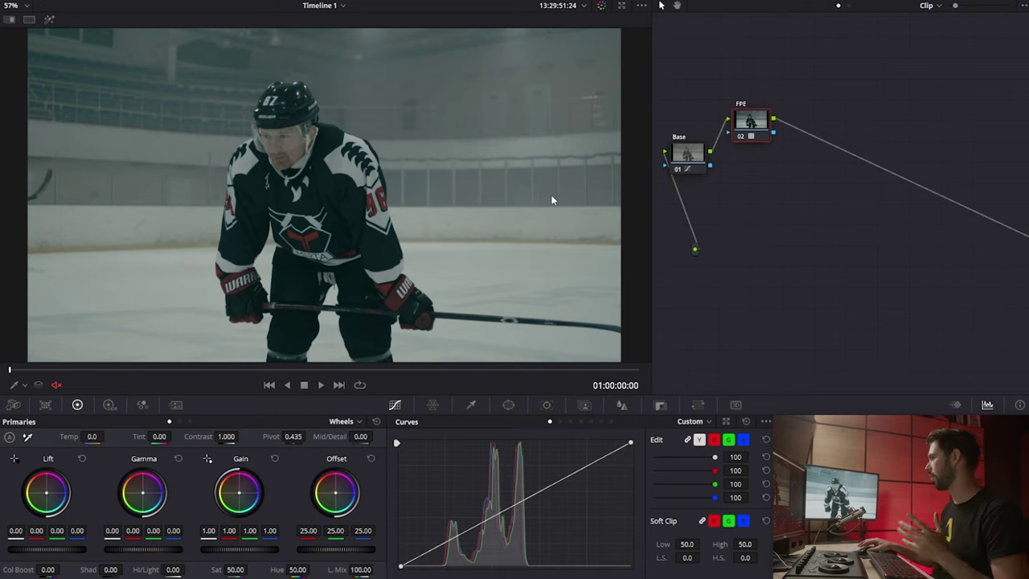
Set the Base node's Lift to -0.01 and Gain to 1.07, and the FPE node's Saturation to 75
{"action": "left_click", "coordinate": [688, 158]}
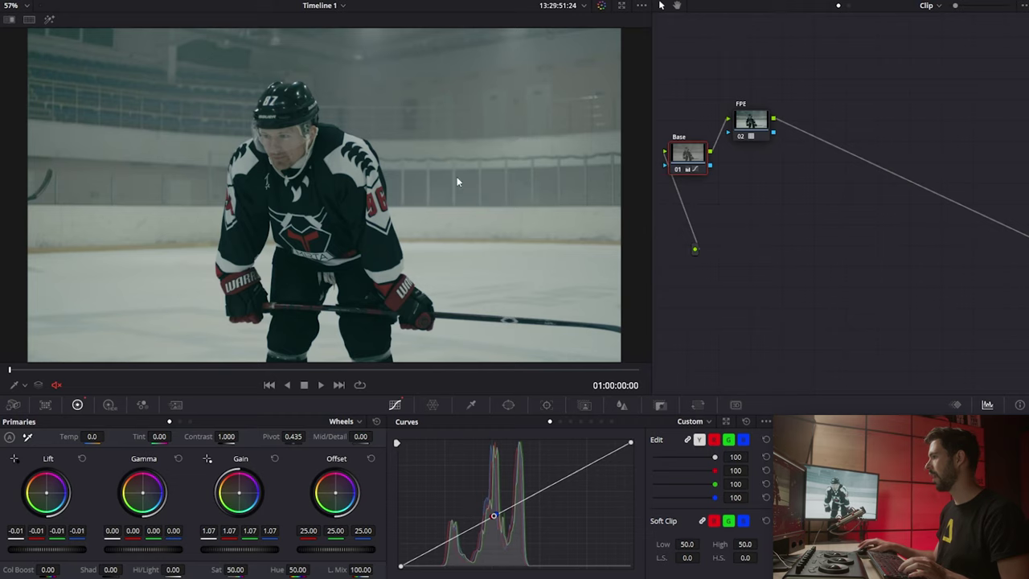
{"action": "left_click", "coordinate": [749, 124]}
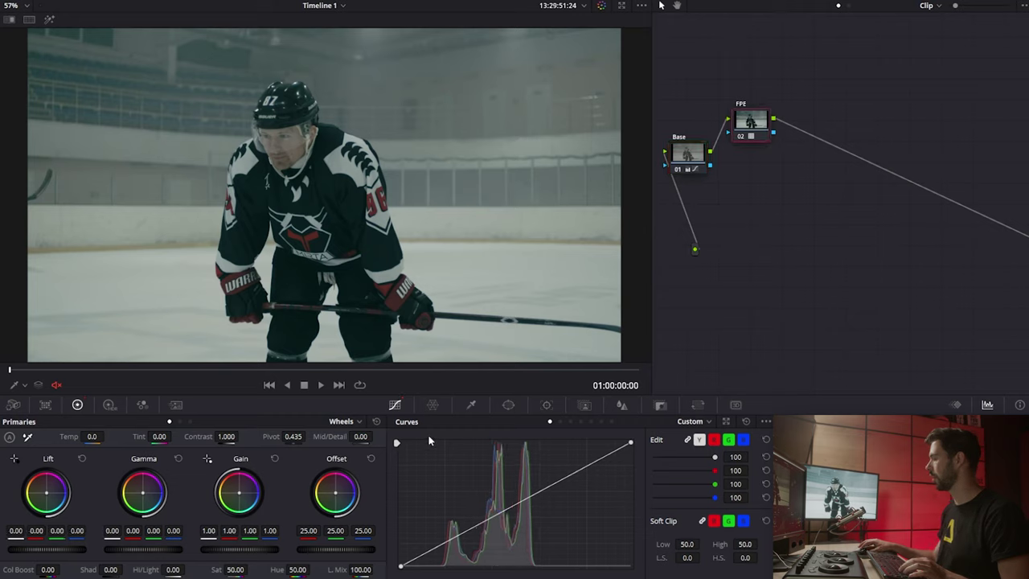
{"action": "left_click_drag", "start_coordinate": [237, 570], "coordinate": [251, 570]}
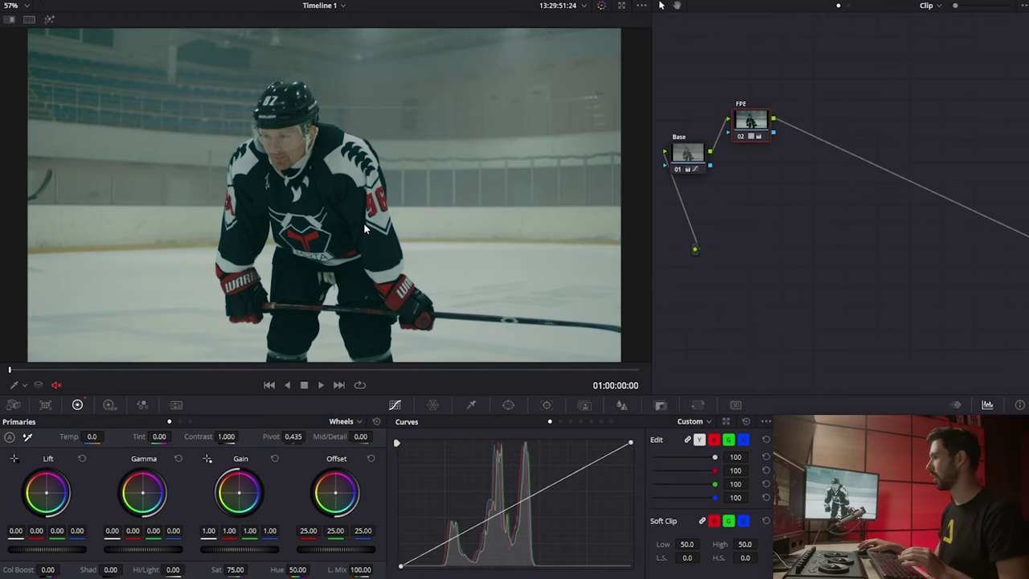
{"action": "scroll", "coordinate": [365, 224], "scroll_direction": "down", "scroll_amount": 1}
{"action": "scroll", "coordinate": [364, 225], "scroll_direction": "up", "scroll_amount": 1}
{"action": "scroll", "coordinate": [424, 207], "scroll_direction": "down", "scroll_amount": 1}
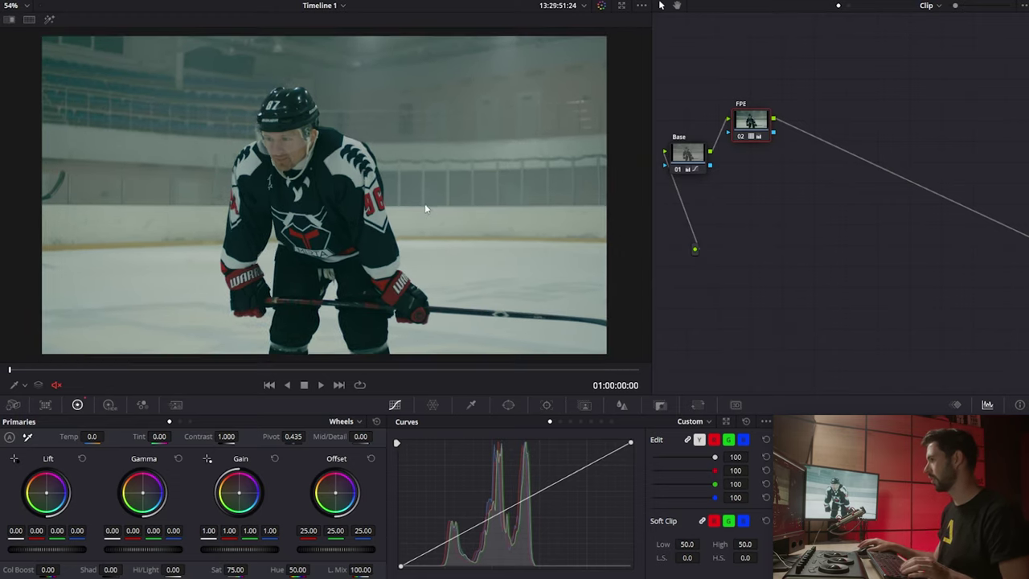
{"action": "scroll", "coordinate": [397, 207], "scroll_direction": "up", "scroll_amount": 1}
{"action": "scroll", "coordinate": [397, 207], "scroll_direction": "down", "scroll_amount": 1}
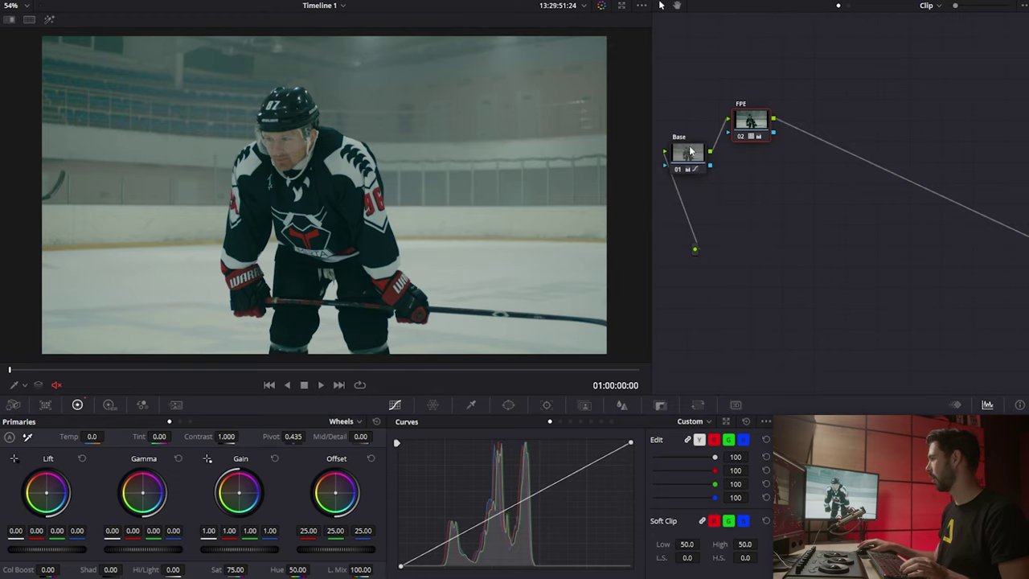
Cool the Base node by setting Temp to -390 and Tint to -4.50
{"action": "mouse_move", "coordinate": [686, 158]}
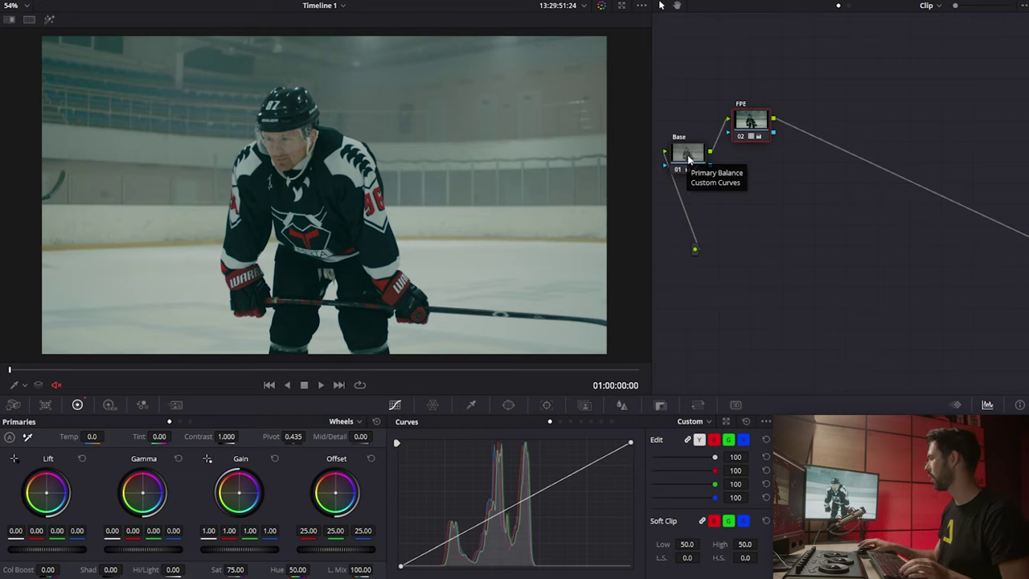
{"action": "left_click", "coordinate": [689, 157]}
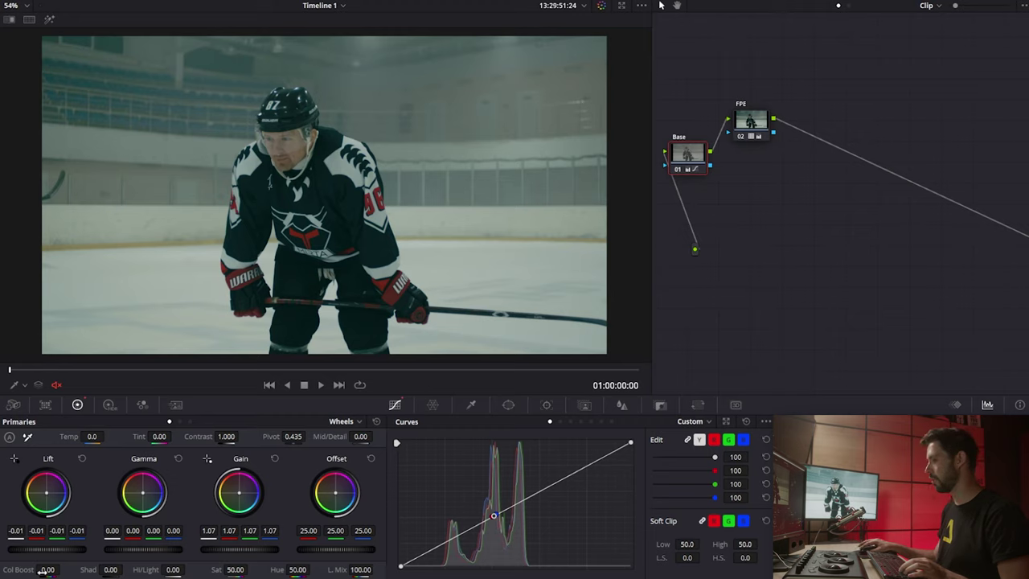
{"action": "mouse_move", "coordinate": [96, 437]}
{"action": "left_mouse_down"}
{"action": "mouse_move", "coordinate": [87, 437]}
{"action": "mouse_move", "coordinate": [107, 436]}
{"action": "left_mouse_up"}
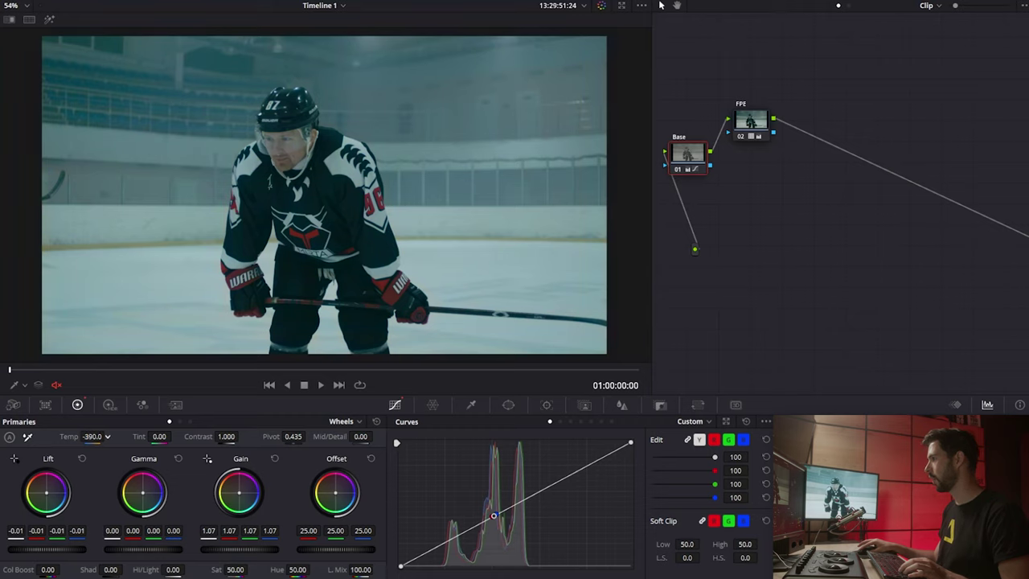
{"action": "left_click_drag", "start_coordinate": [107, 436], "coordinate": [107, 435]}
{"action": "left_click_drag", "start_coordinate": [160, 436], "coordinate": [160, 436]}
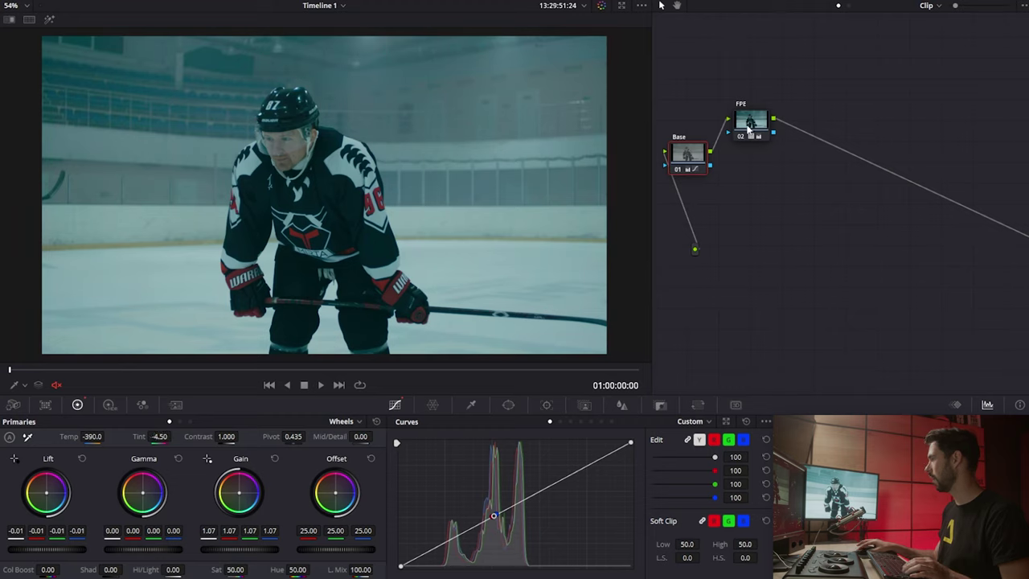
Add a serial node labelled "Primaries" after FPE and set its Lift to 0.02, Gamma to -0.02 and Gain to 0.85
{"action": "left_click", "coordinate": [749, 127]}
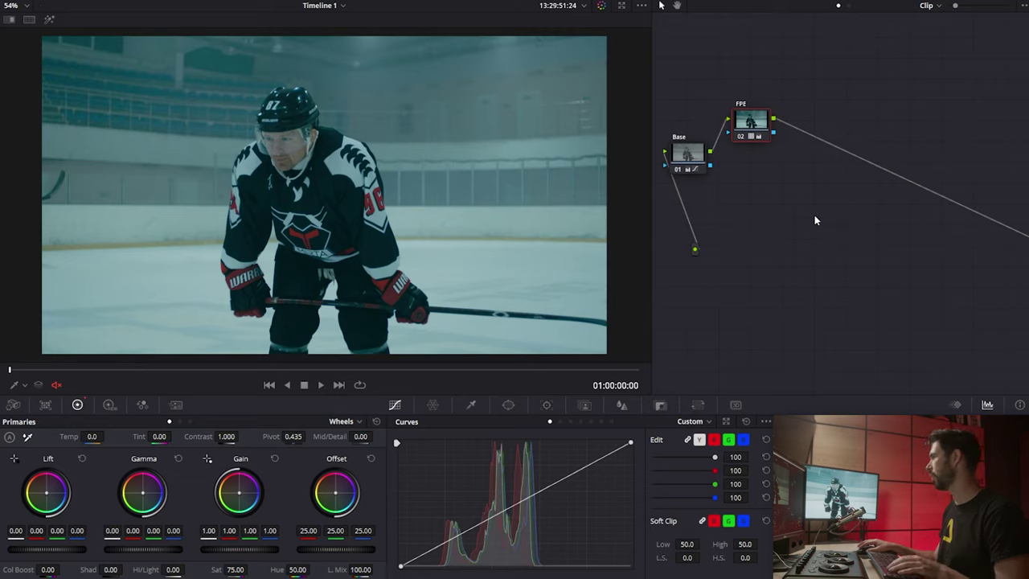
{"action": "key", "text": "alt+s"}
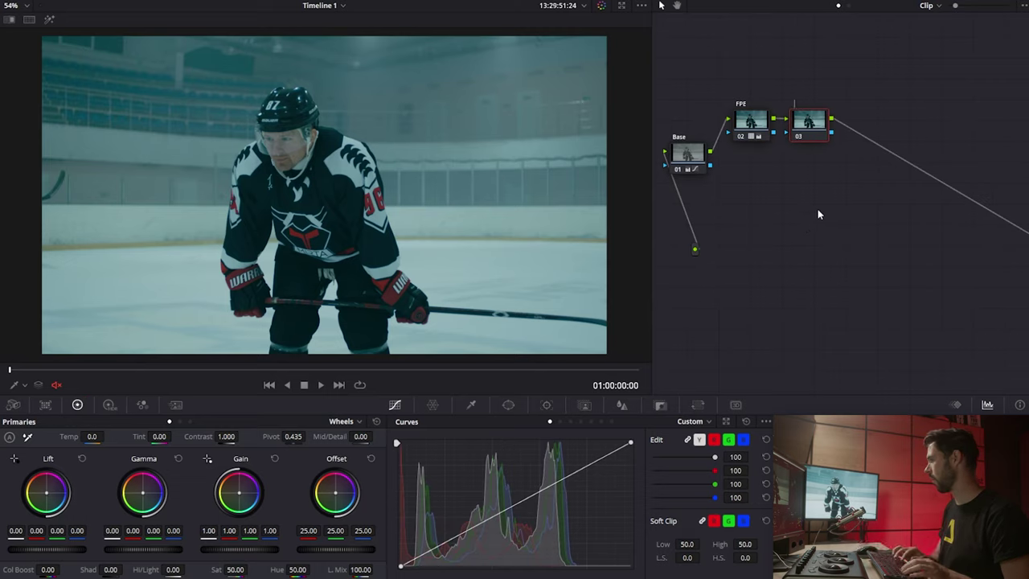
{"action": "type", "text": "Primn"}
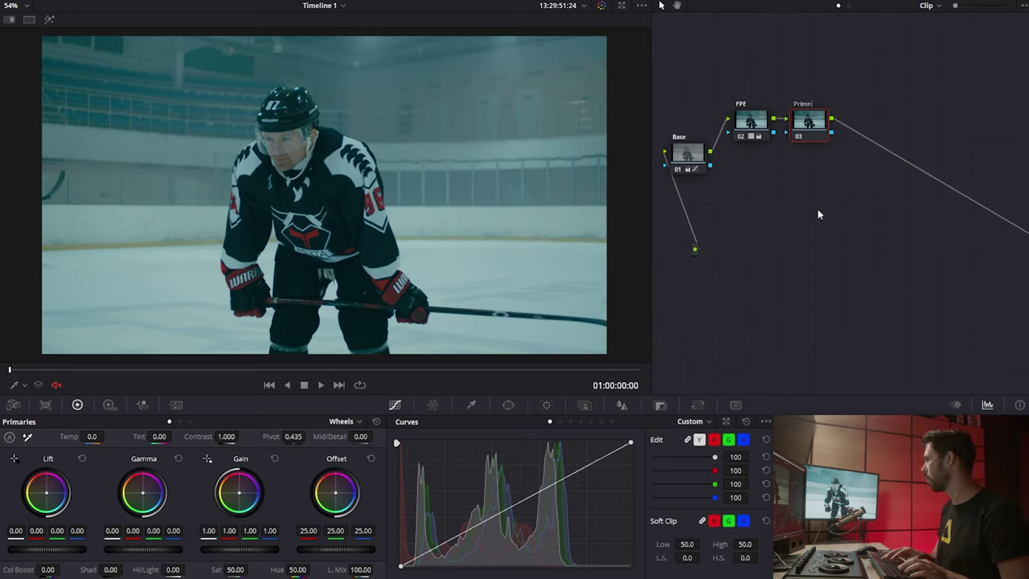
{"action": "type", "text": "imaries"}
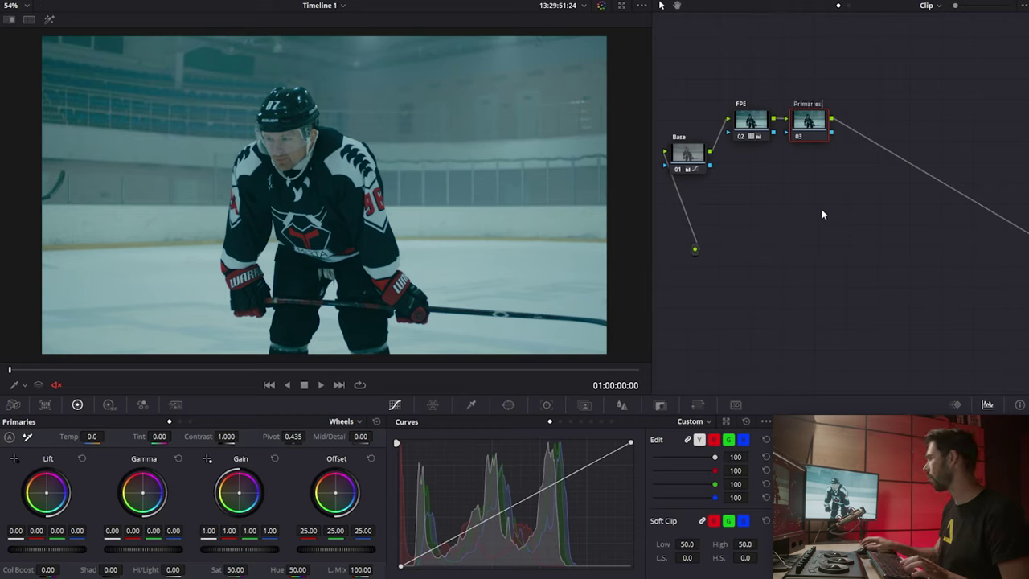
{"action": "key", "text": "Return"}
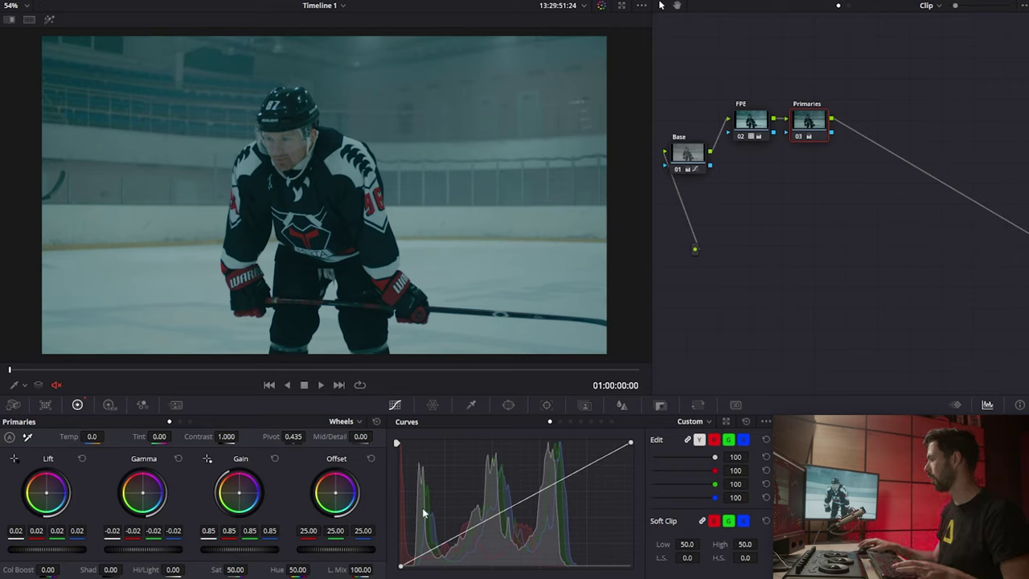
Sample the red jersey logo for the Hue Vs Hue curve and shift that hue to a Hue Rotate of -7.20
{"action": "left_click", "coordinate": [560, 422]}
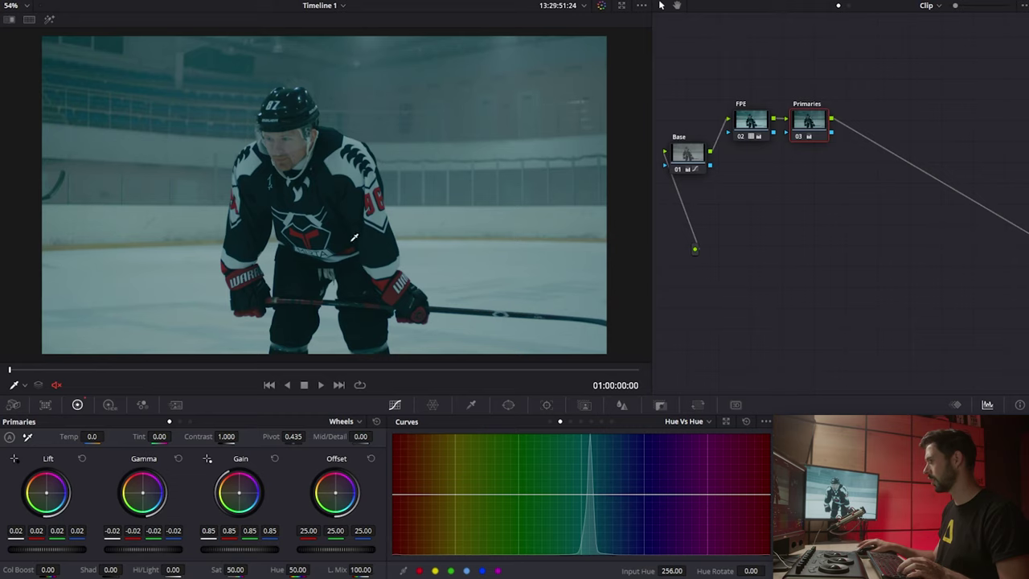
{"action": "left_click", "coordinate": [314, 231]}
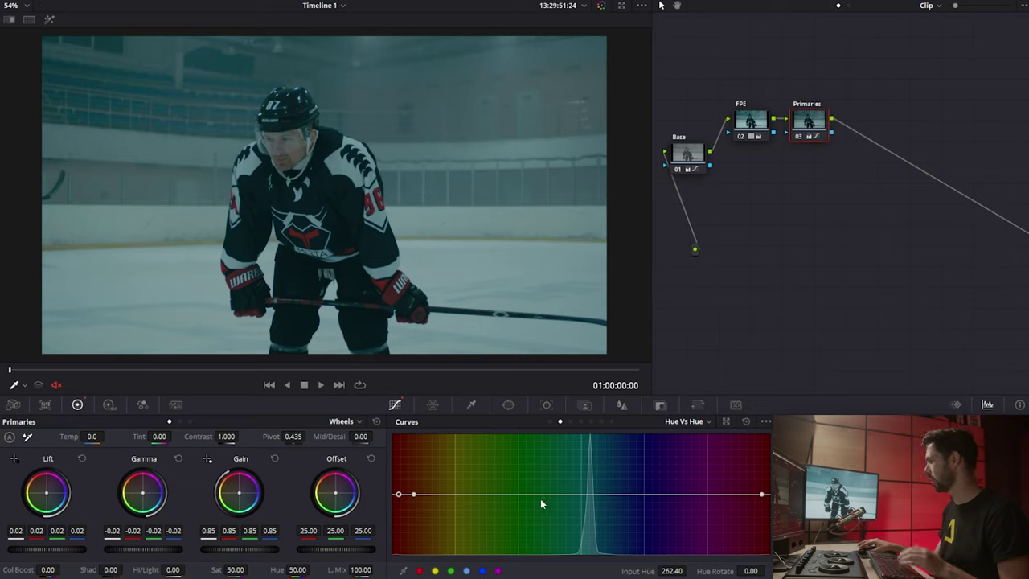
{"action": "mouse_move", "coordinate": [397, 496]}
{"action": "left_mouse_down"}
{"action": "mouse_move", "coordinate": [400, 487]}
{"action": "mouse_move", "coordinate": [400, 498]}
{"action": "left_mouse_up"}
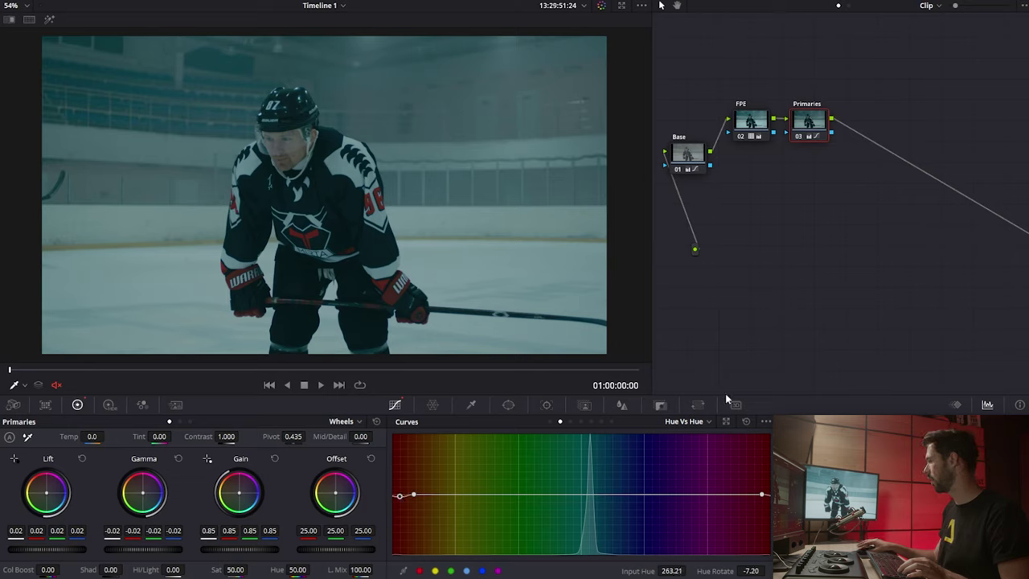
Darken the reds on the Hue Vs Lum curve to a Lum Gain of 0.53 at Input Hue 270.54
{"action": "left_click", "coordinate": [693, 422]}
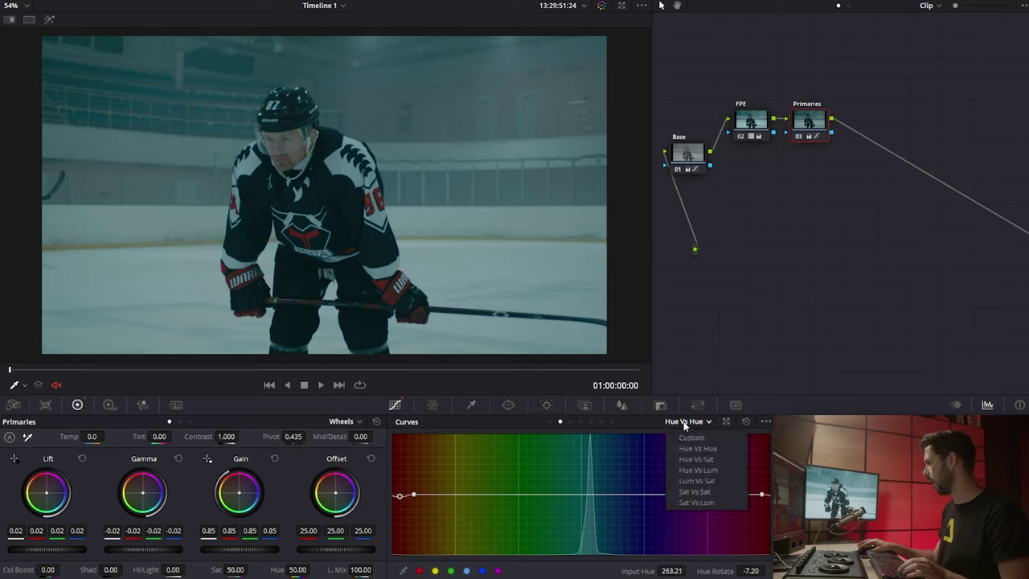
{"action": "left_click", "coordinate": [702, 470]}
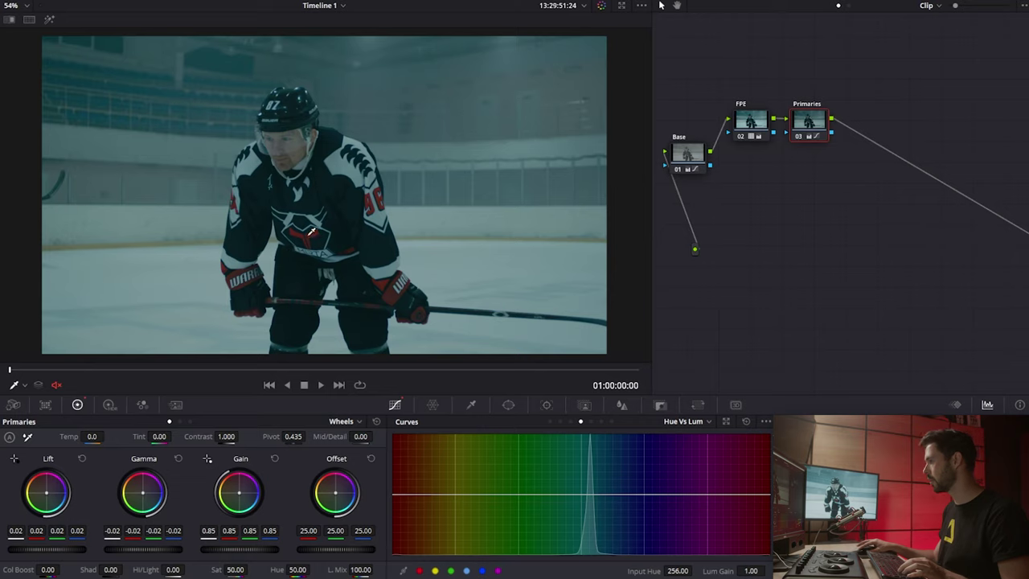
{"action": "left_click_drag", "start_coordinate": [400, 494], "coordinate": [416, 526]}
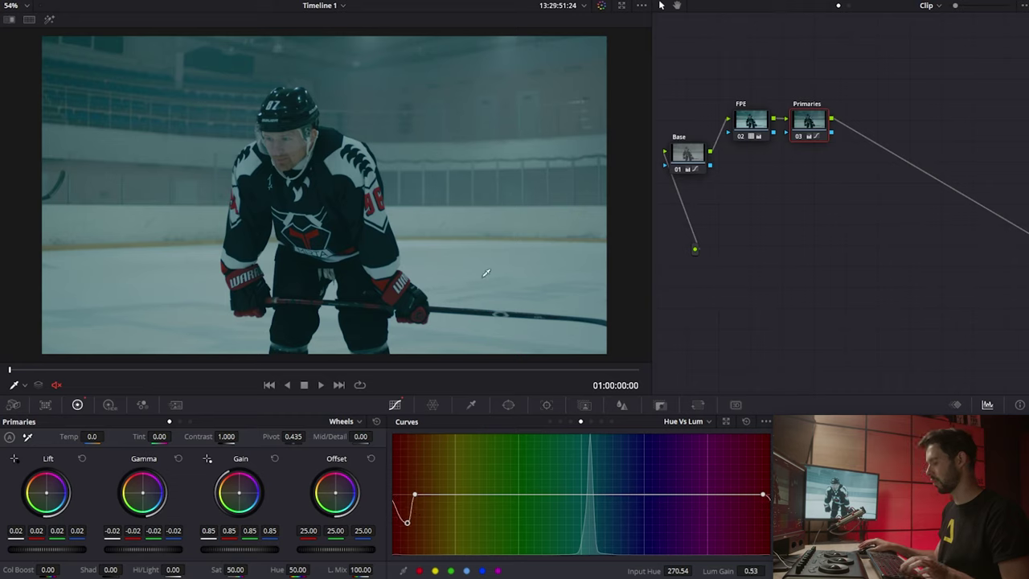
Compare the shot with the Primaries node off and on, and set its Gamma to -0.00 and Gain to 0.90
{"action": "key", "text": "ctrl+d"}
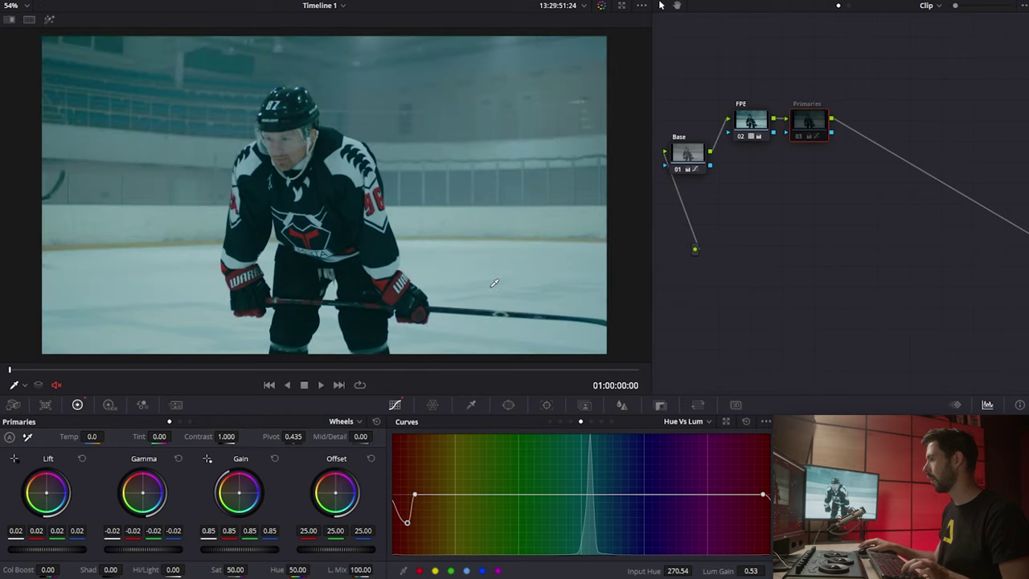
{"action": "key", "text": "ctrl+d"}
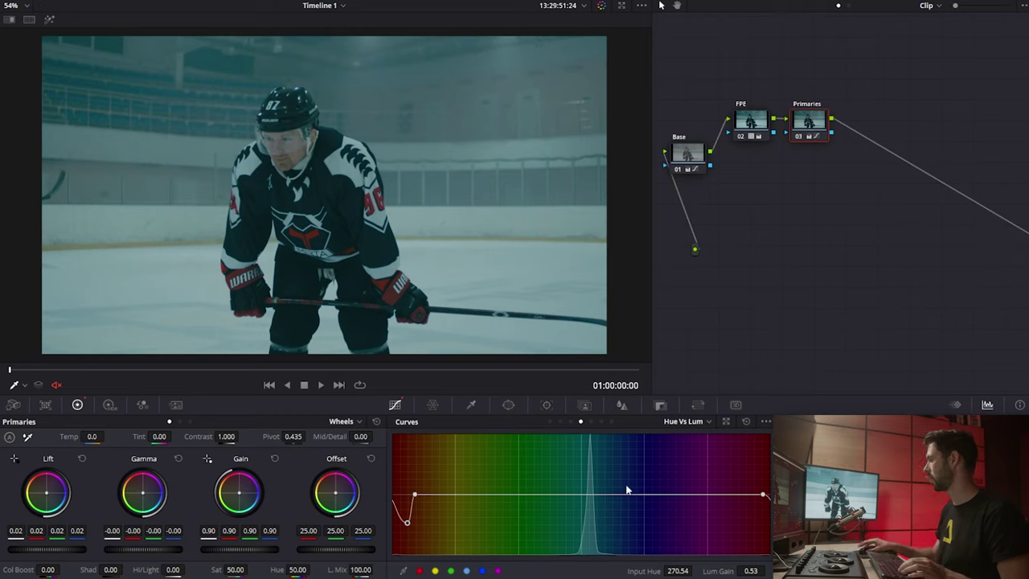
Shape the Primaries node's Custom curve into a gentle S with lowered shadows and lifted highlights
{"action": "left_click", "coordinate": [687, 421]}
{"action": "left_click", "coordinate": [706, 441]}
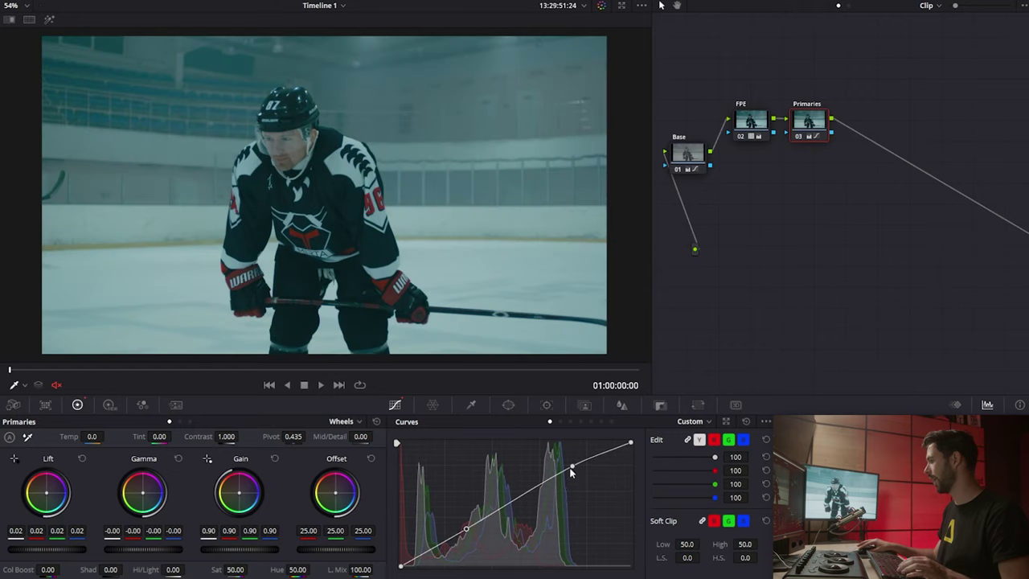
{"action": "left_click_drag", "start_coordinate": [466, 529], "coordinate": [471, 532]}
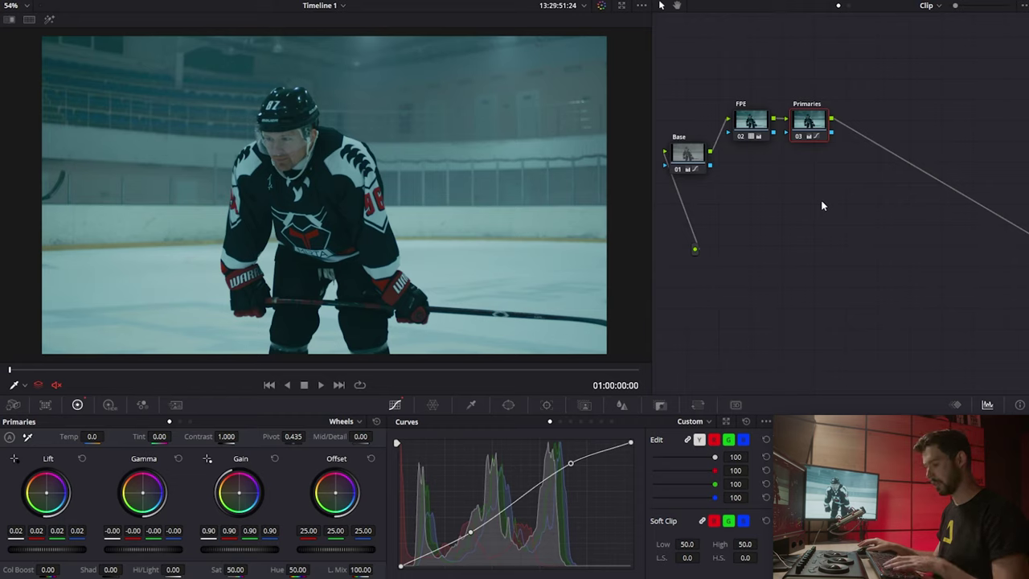
Add a serial node after the Primaries node
{"action": "key", "text": "alt+p"}
{"action": "key", "text": "ctrl+z"}
{"action": "key", "text": "alt+s"}
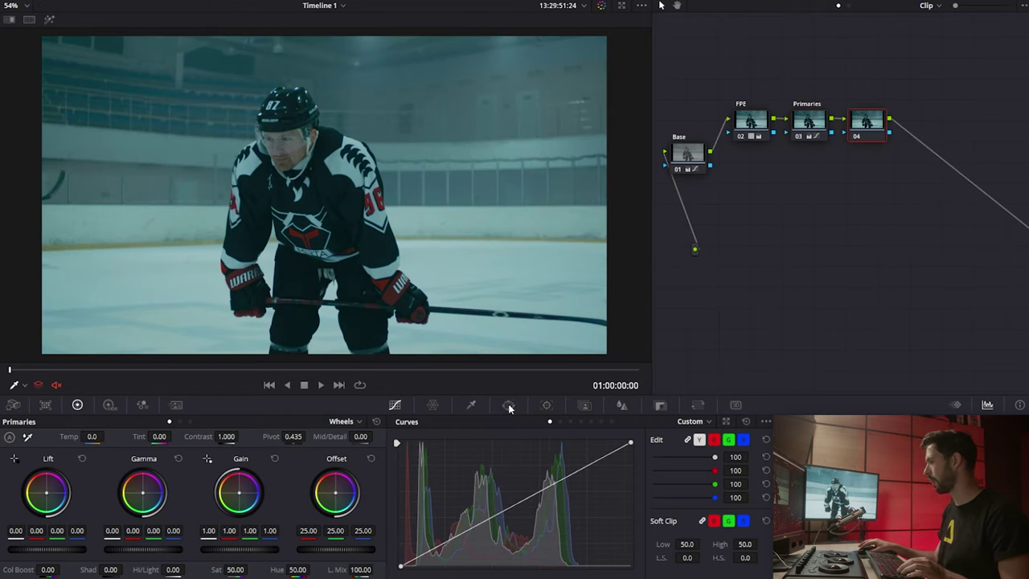
Add a wide circle window over the player's head and shoulders on the new node, with Aspect 74.12, Pan 48.97, Tilt 51.30 and Soft 1 14.30
{"action": "left_click", "coordinate": [509, 406]}
{"action": "left_click", "coordinate": [411, 491]}
{"action": "left_click_drag", "start_coordinate": [337, 220], "coordinate": [311, 188]}
{"action": "left_click_drag", "start_coordinate": [384, 166], "coordinate": [390, 167]}
{"action": "left_click_drag", "start_coordinate": [399, 167], "coordinate": [460, 175]}
{"action": "left_click_drag", "start_coordinate": [388, 165], "coordinate": [463, 164]}
Pull the node's Custom curve down at a lower-midtone point, and invert the circle window so the darkening affects the surroundings
{"action": "left_click", "coordinate": [395, 404]}
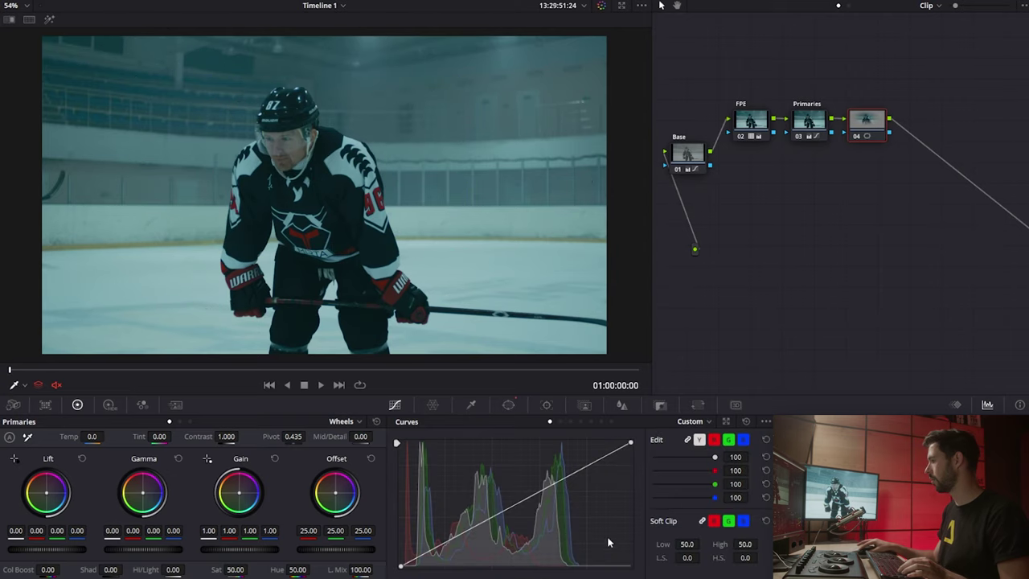
{"action": "left_click_drag", "start_coordinate": [480, 524], "coordinate": [489, 532]}
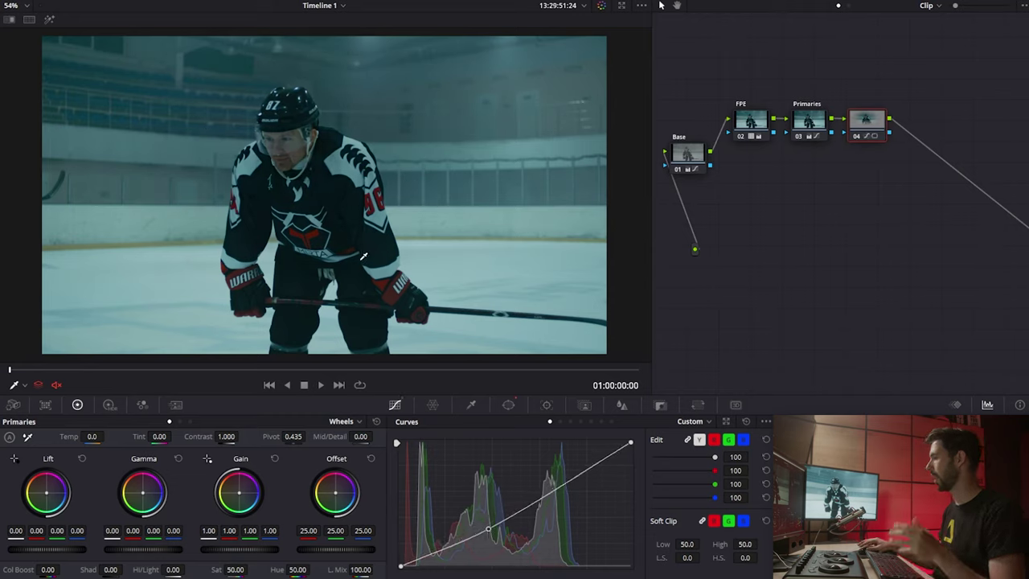
{"action": "left_click", "coordinate": [508, 404]}
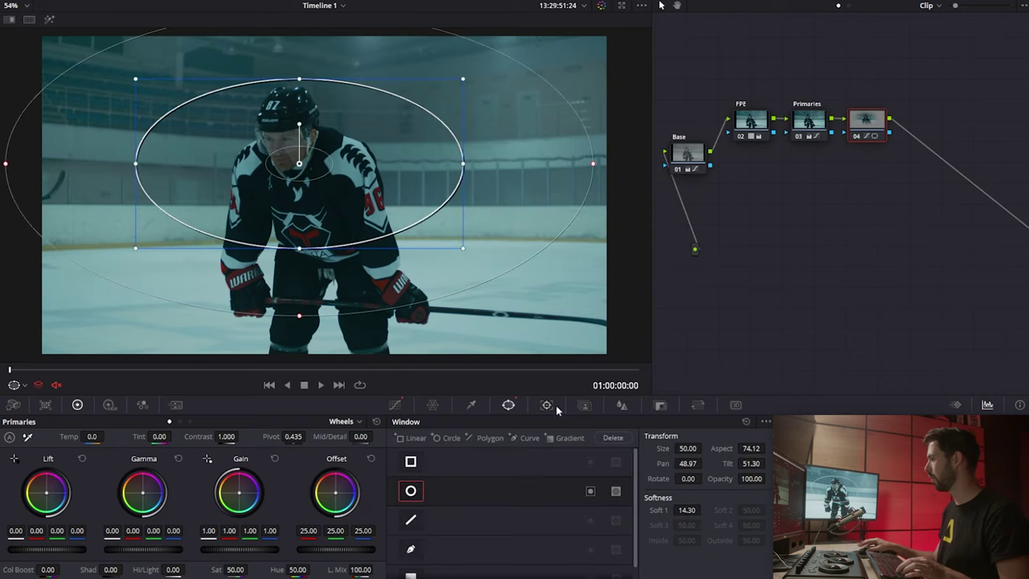
{"action": "left_click", "coordinate": [590, 491]}
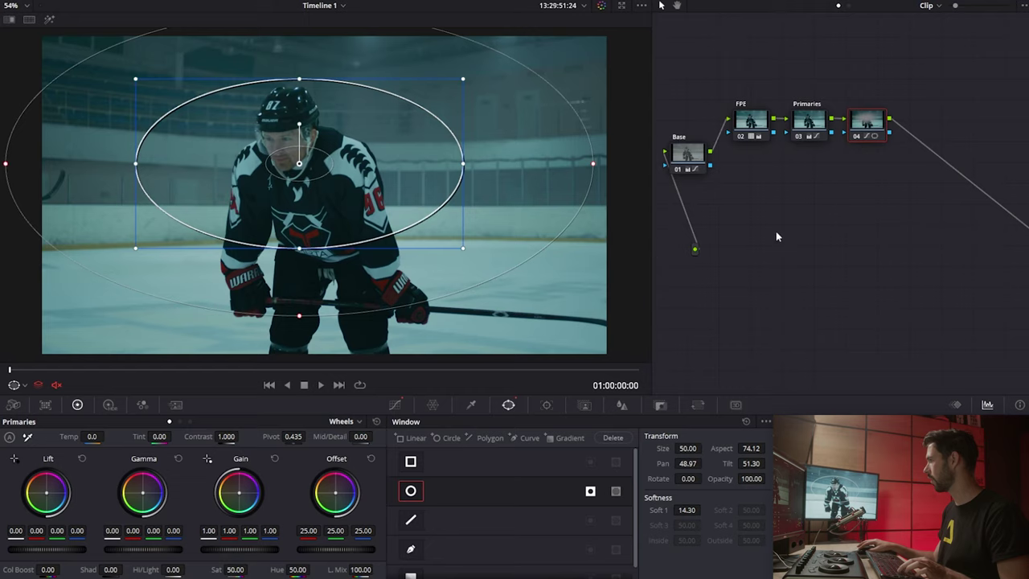
Compare the shot with the circle window node off and on, and scrub the clip to check the window against the player's movement
{"action": "key", "text": "ctrl+d"}
{"action": "key", "text": "ctrl+d"}
{"action": "key", "text": "ctrl+d"}
{"action": "key", "text": "ctrl+d"}
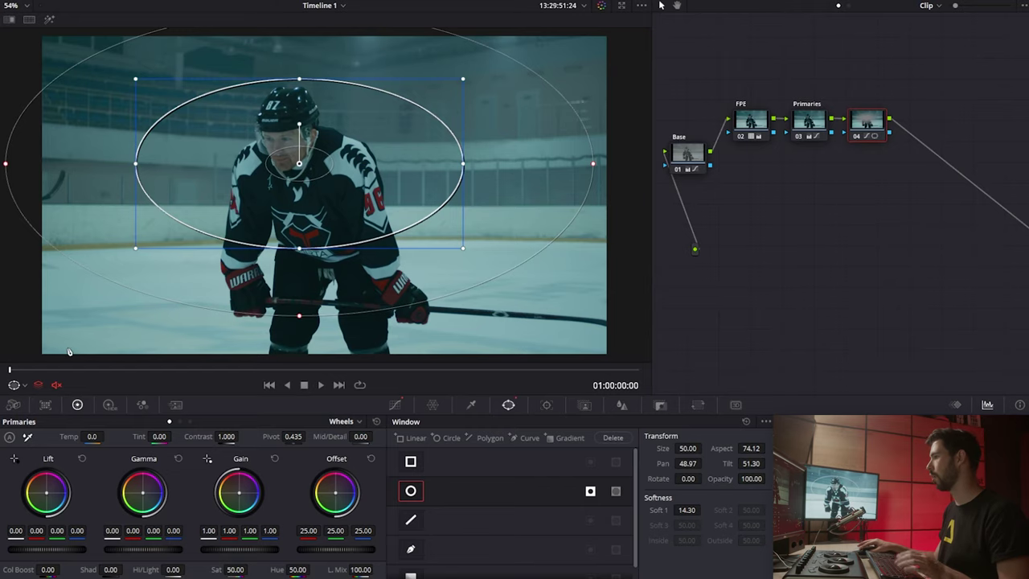
{"action": "left_click_drag", "start_coordinate": [10, 372], "coordinate": [158, 397]}
{"action": "key", "text": "Home"}
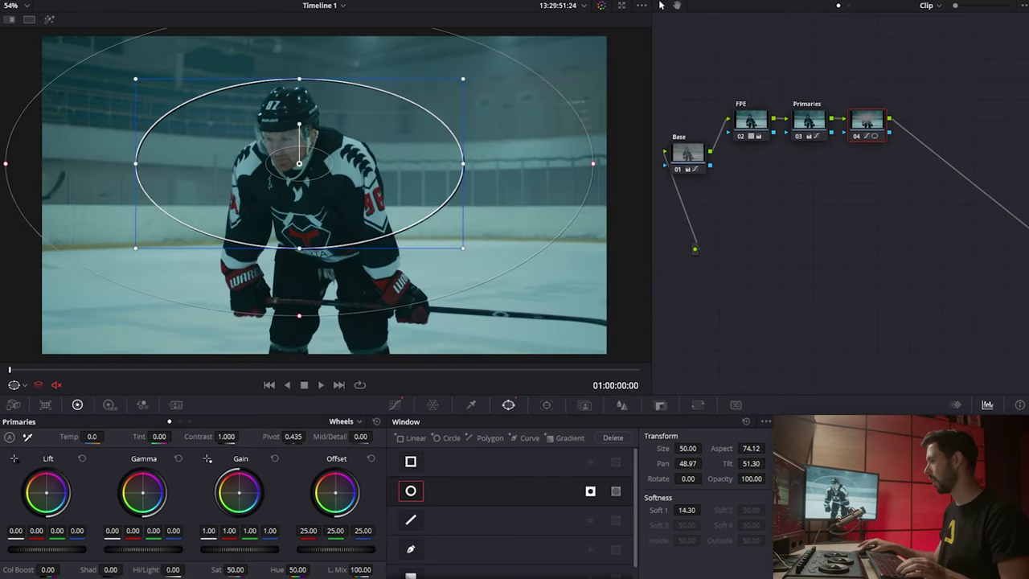
Track the circle window forward through the whole clip, and scrub the clip to check the track
{"action": "left_click", "coordinate": [547, 405]}
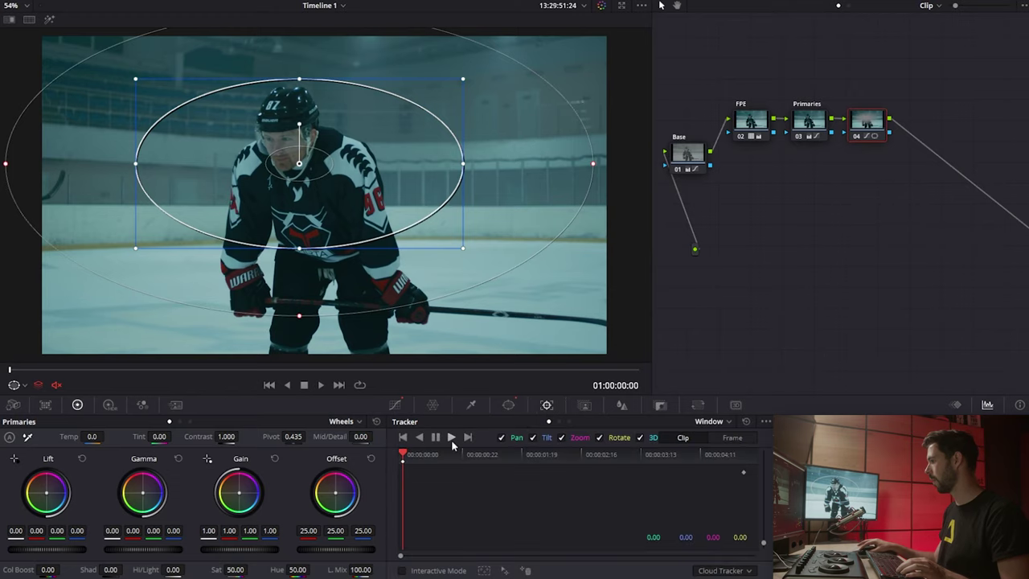
{"action": "left_click", "coordinate": [451, 438]}
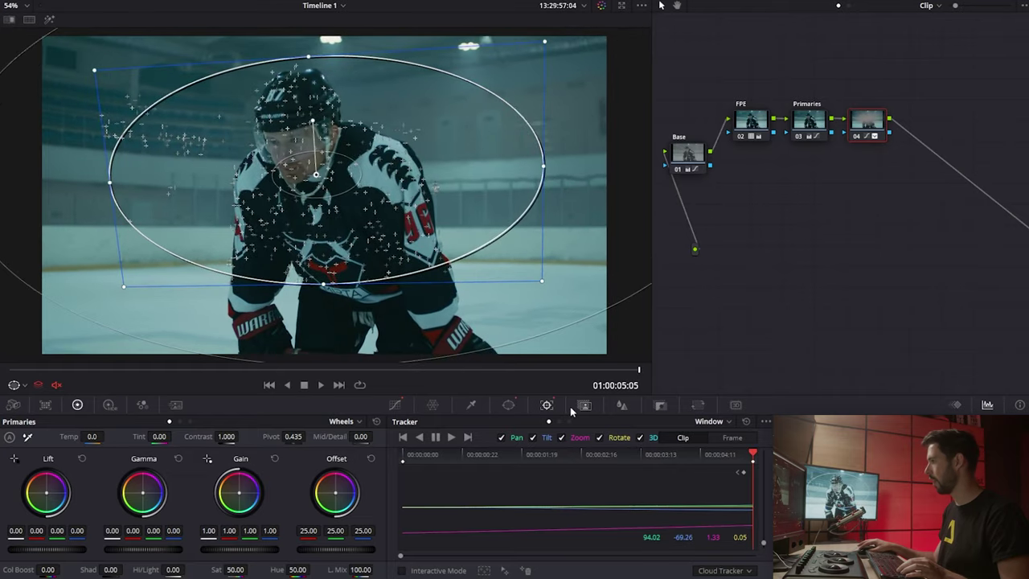
{"action": "left_click_drag", "start_coordinate": [604, 374], "coordinate": [649, 381]}
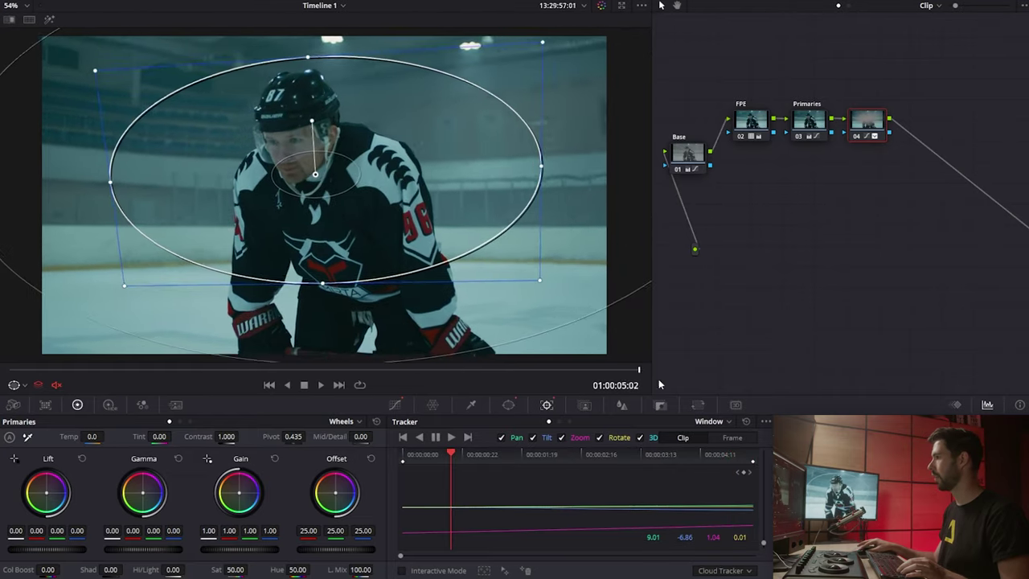
Hide the window outline in the viewer, go back to the first frame and label the tracked node Vignette
{"action": "key", "text": "shift+grave"}
{"action": "key", "text": "Home"}
{"action": "type", "text": "Vignette"}
{"action": "key", "text": "Return"}
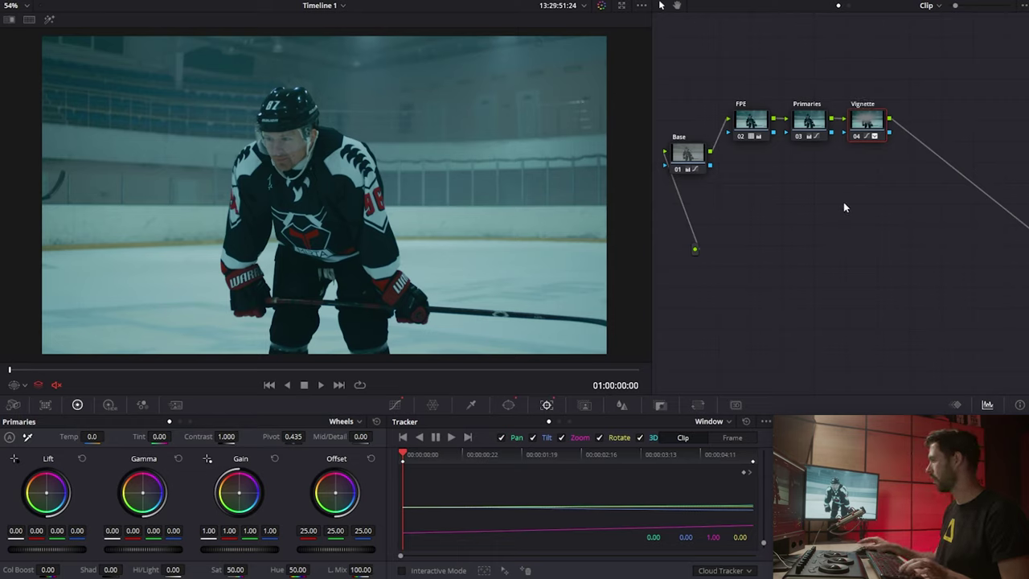
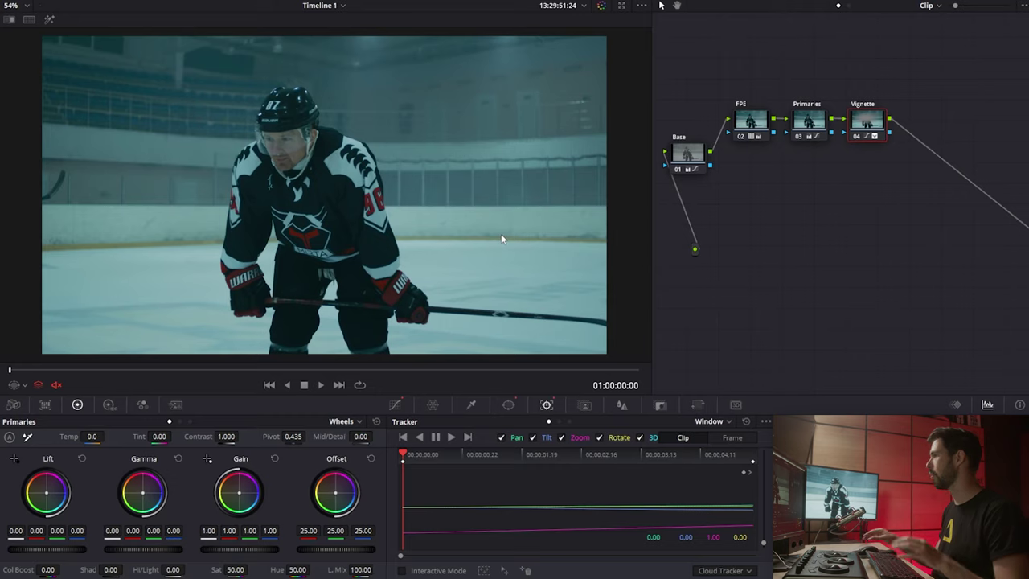
Compare the shot with the Vignette node off and on, and review the overall picture
{"action": "key", "text": "ctrl+d"}
{"action": "key", "text": "ctrl+d"}
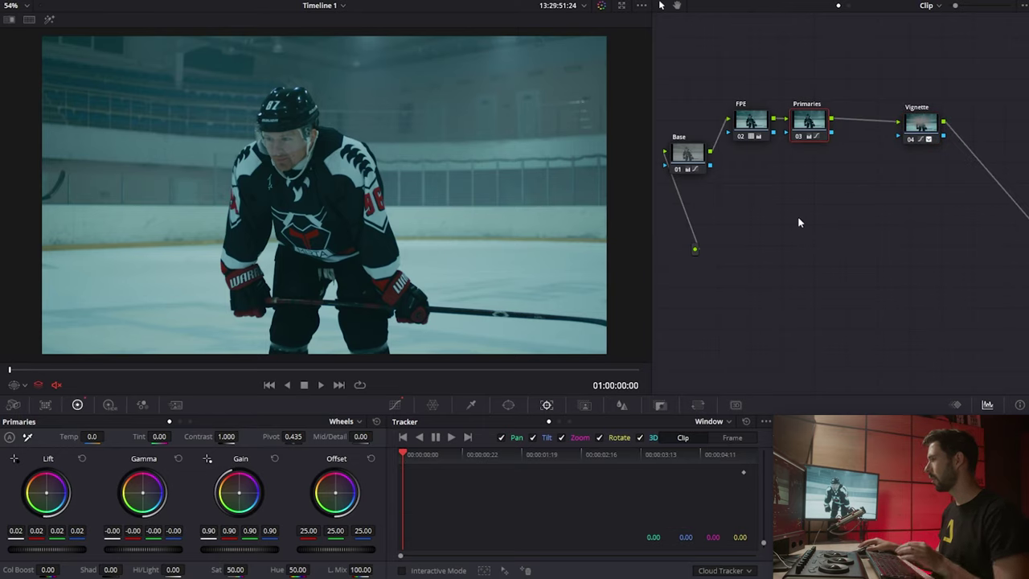
{"action": "scroll", "coordinate": [362, 192], "scroll_direction": "up", "scroll_amount": 1}
{"action": "scroll", "coordinate": [362, 191], "scroll_direction": "down", "scroll_amount": 1}
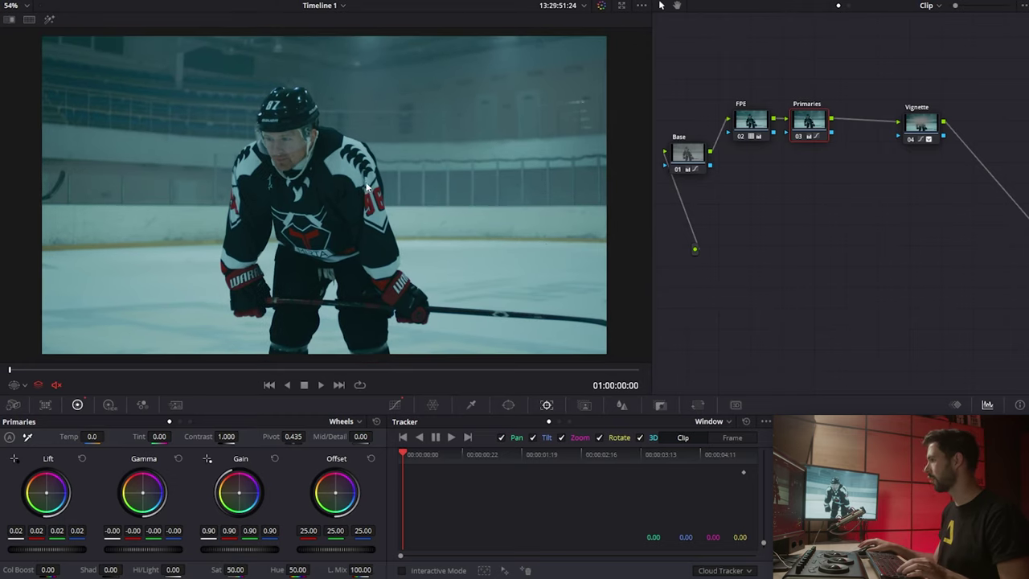
{"action": "scroll", "coordinate": [286, 140], "scroll_direction": "up", "scroll_amount": 1}
{"action": "scroll", "coordinate": [305, 140], "scroll_direction": "down", "scroll_amount": 2}
{"action": "scroll", "coordinate": [300, 140], "scroll_direction": "up", "scroll_amount": 1}
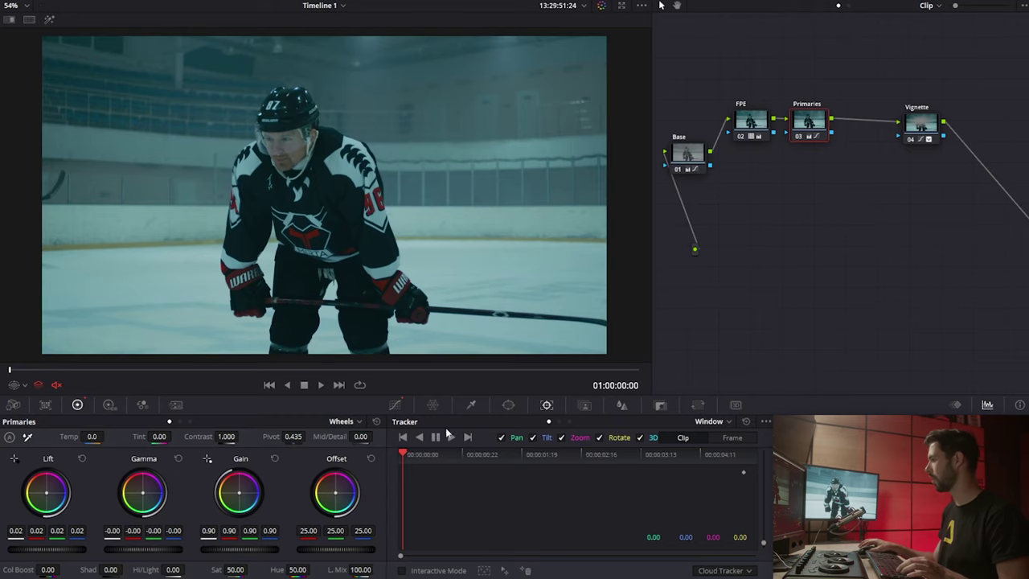
Shift the teal on the Primaries node's Hue Vs Hue curve to a Hue Rotate of -2.40 at Input Hue 82.95
{"action": "left_click", "coordinate": [395, 405]}
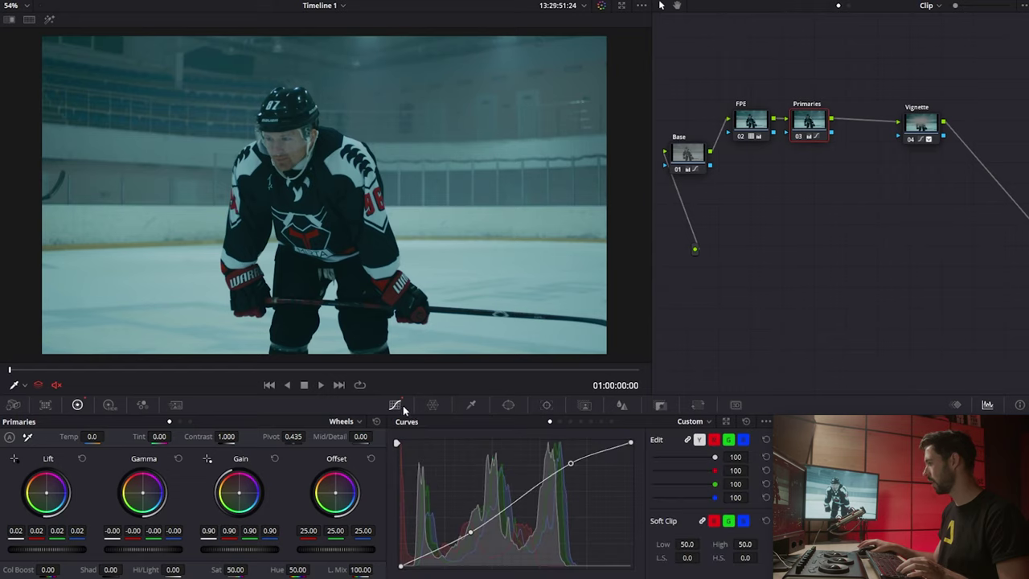
{"action": "left_click", "coordinate": [566, 421]}
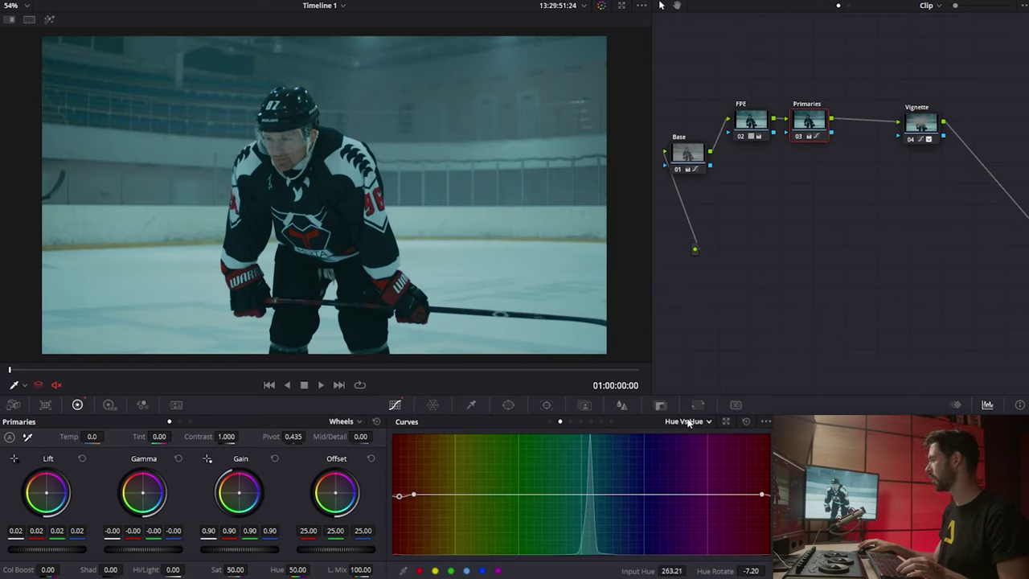
{"action": "left_click", "coordinate": [590, 495]}
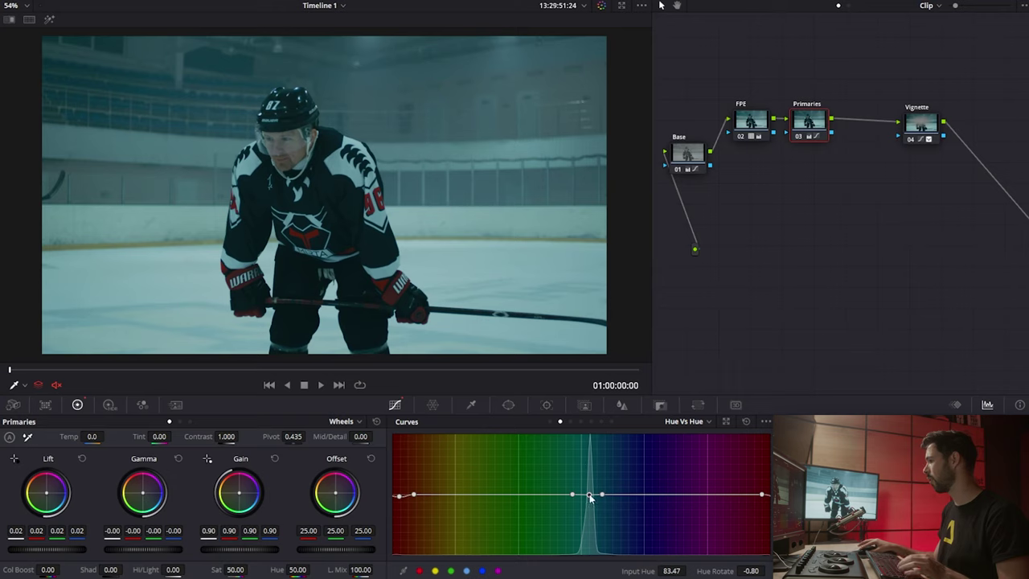
{"action": "left_click_drag", "start_coordinate": [589, 499], "coordinate": [589, 500]}
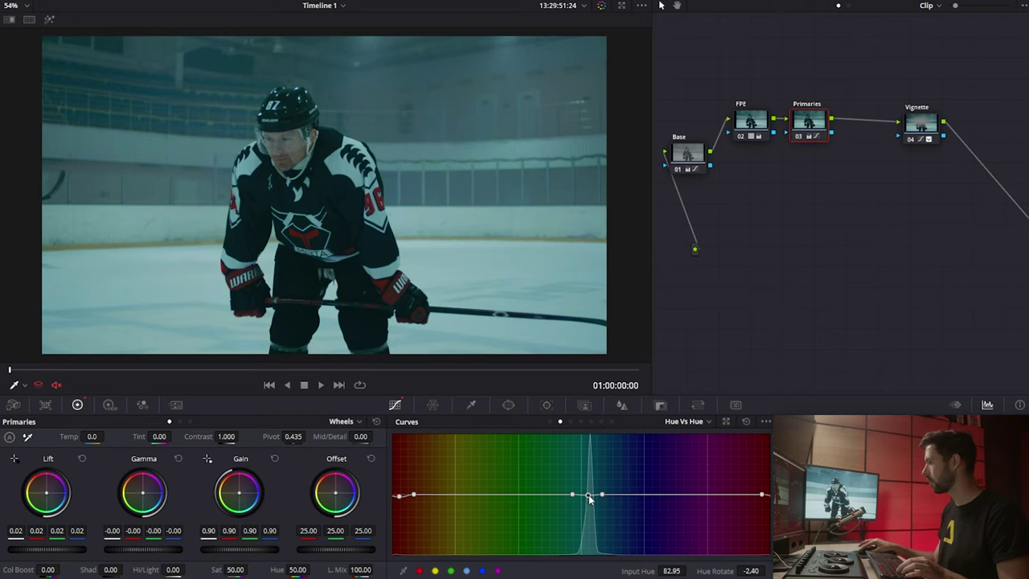
Reduce the teal on the Primaries node's Hue Vs Sat curve to a Saturation of 0.94 at Input Hue 83.47
{"action": "left_click", "coordinate": [690, 426]}
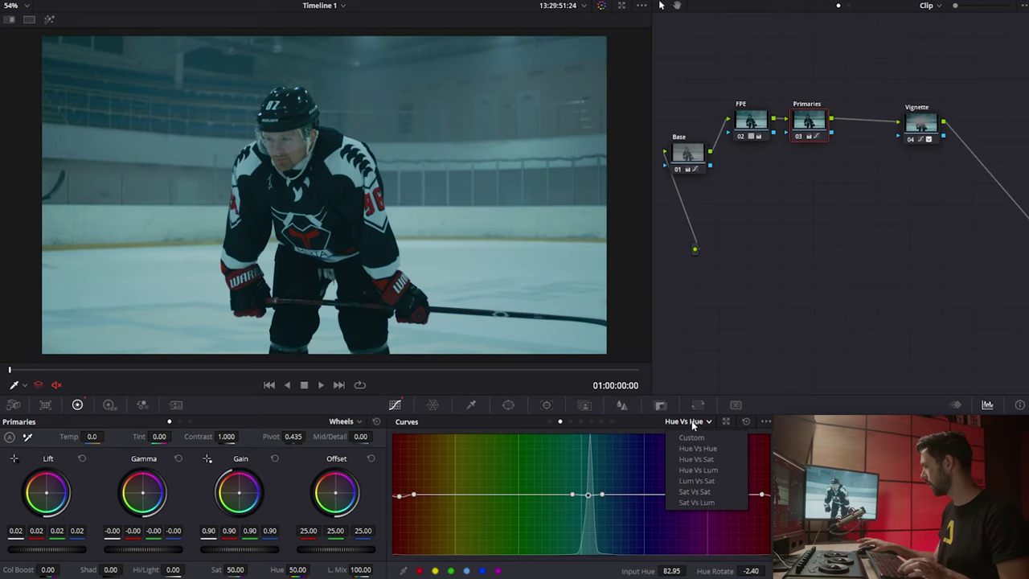
{"action": "left_click", "coordinate": [710, 460]}
{"action": "left_click", "coordinate": [396, 148]}
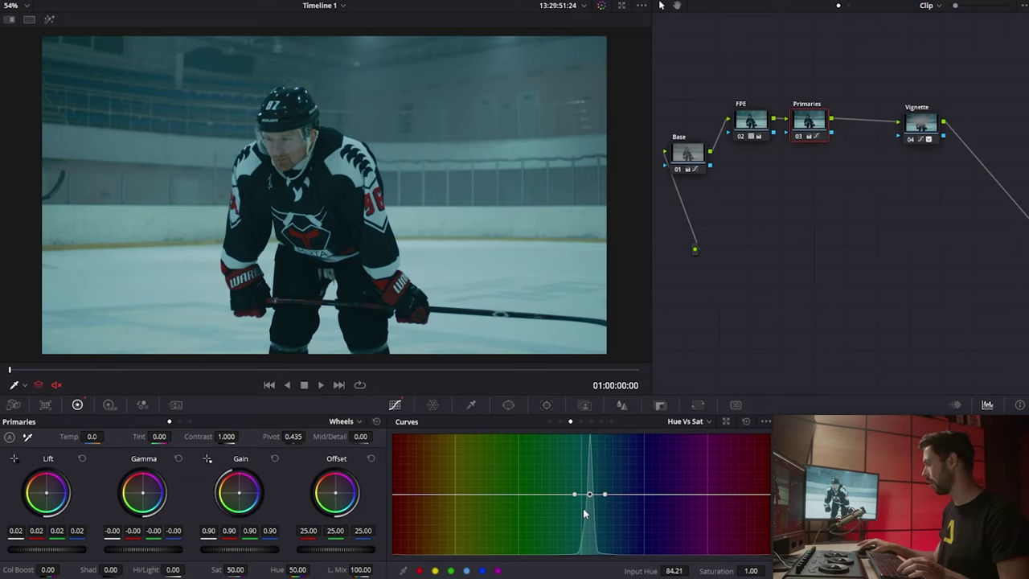
{"action": "mouse_move", "coordinate": [590, 493]}
{"action": "left_mouse_down"}
{"action": "mouse_move", "coordinate": [592, 534]}
{"action": "mouse_move", "coordinate": [589, 497]}
{"action": "left_mouse_up"}
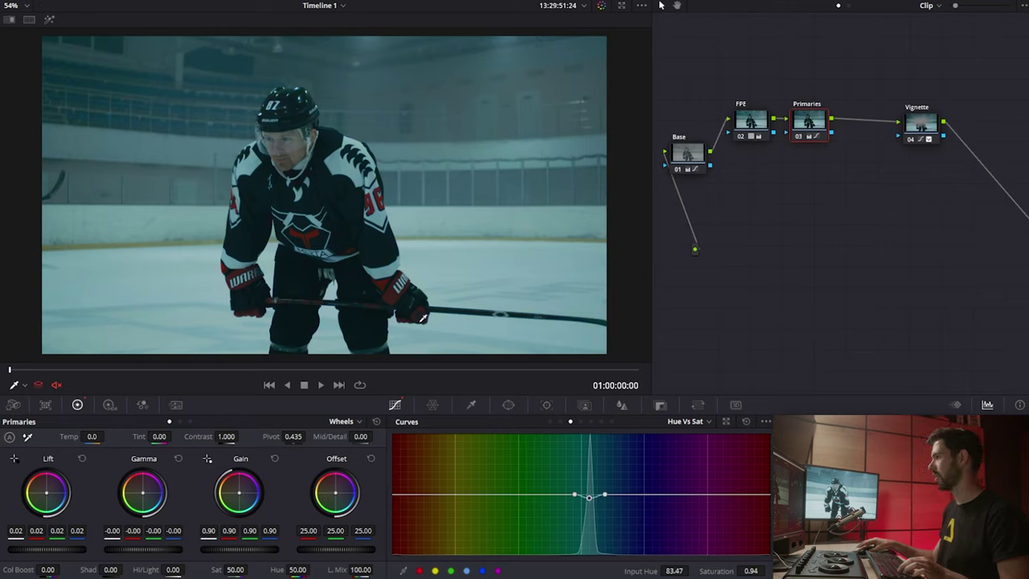
Compare the shot with the Primaries node off and on several times to judge the teal adjustments
{"action": "key", "text": "ctrl+d"}
{"action": "key", "text": "ctrl+d"}
{"action": "key", "text": "ctrl+d"}
{"action": "key", "text": "ctrl+d"}
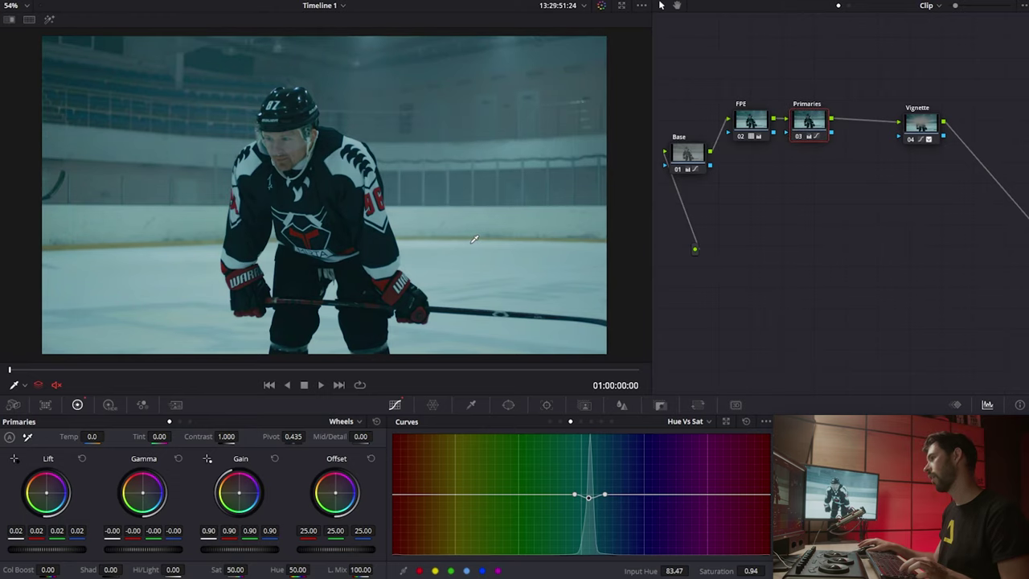
{"action": "key", "text": "ctrl+d"}
{"action": "key", "text": "ctrl+d"}
Add a serial node between Primaries and Vignette and label it Grain
{"action": "key", "text": "alt+s"}
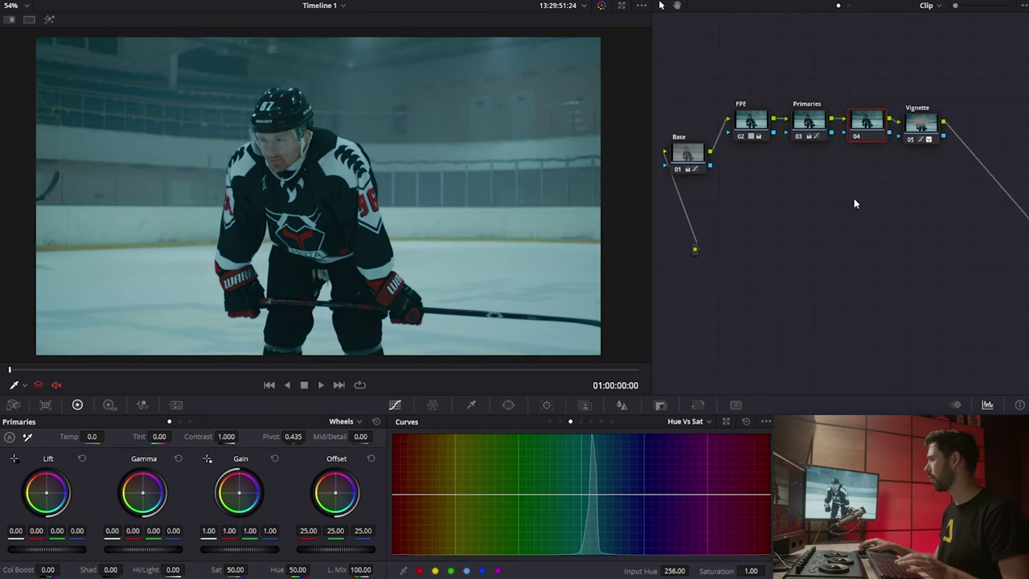
{"action": "key", "text": "F2"}
{"action": "type", "text": "Grain"}
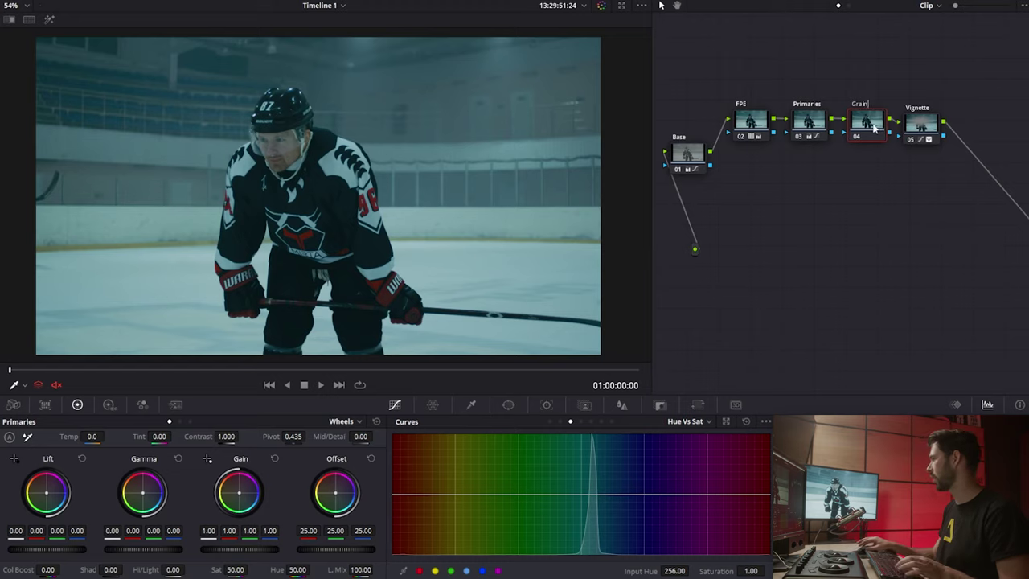
{"action": "key", "text": "Return"}
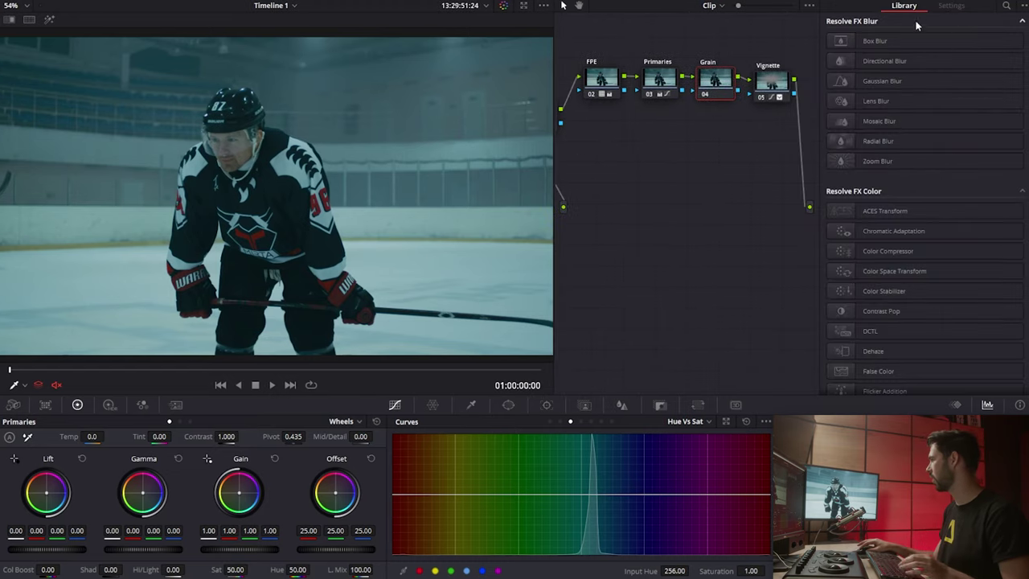
Find the Film Grain effect in the effects library and apply it to the Grain node with the 16mm 500T preset
{"action": "left_click", "coordinate": [1005, 8]}
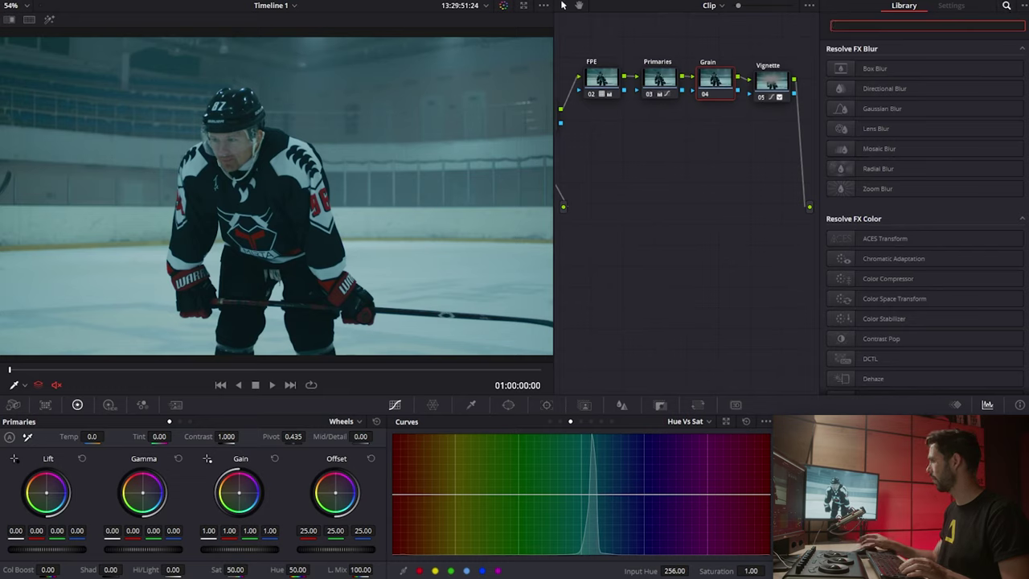
{"action": "type", "text": "gra"}
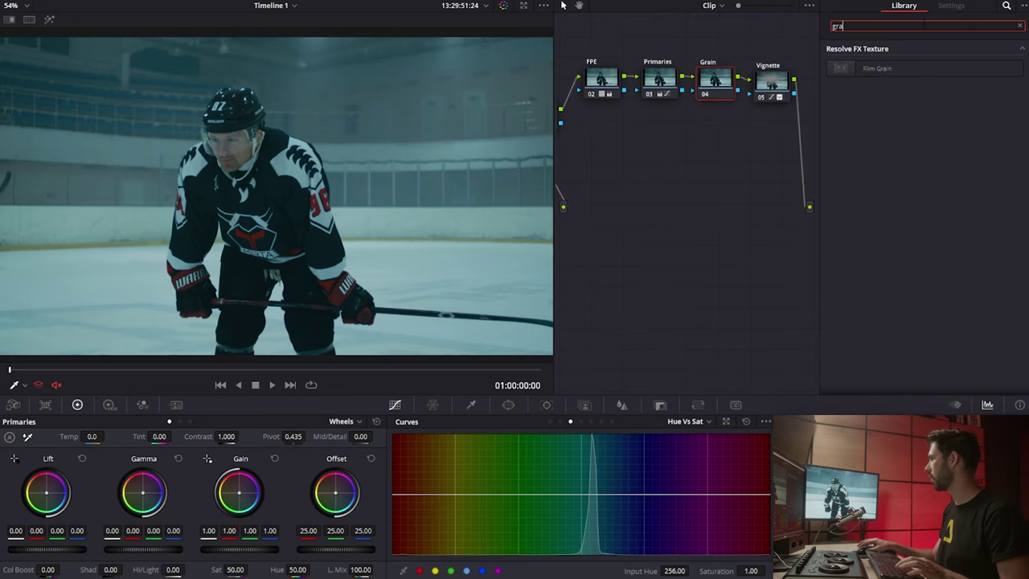
{"action": "left_click_drag", "start_coordinate": [895, 70], "coordinate": [715, 81]}
{"action": "left_click", "coordinate": [929, 69]}
{"action": "scroll", "coordinate": [950, 162], "scroll_direction": "down", "scroll_amount": 3}
{"action": "left_click", "coordinate": [946, 153]}
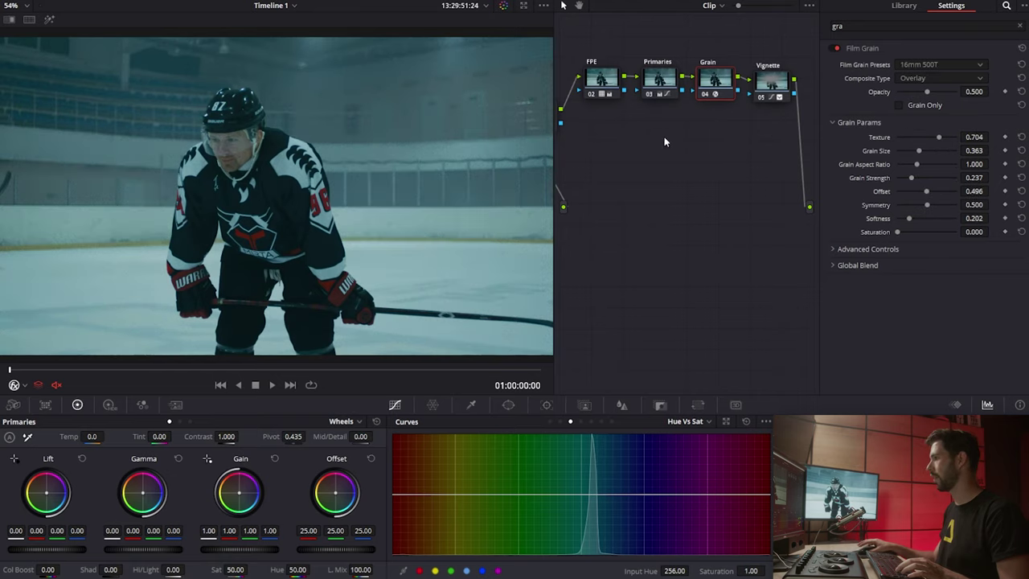
Inspect the grain up close around the player's shoulder and set the Film Grain's Grain Size to 0.532
{"action": "scroll", "coordinate": [373, 201], "scroll_direction": "up", "scroll_amount": 5}
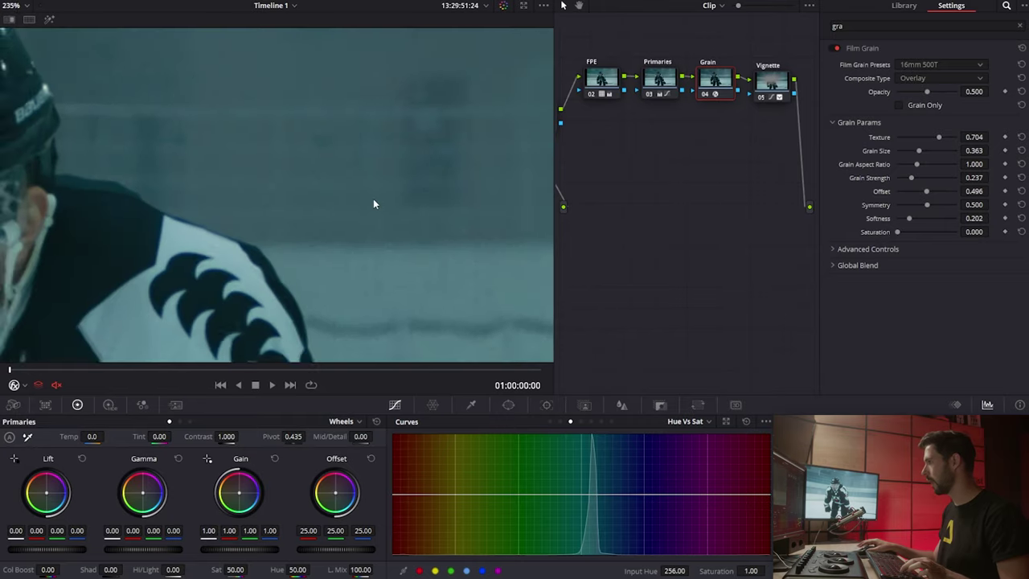
{"action": "scroll", "coordinate": [373, 204], "scroll_direction": "down", "scroll_amount": 3}
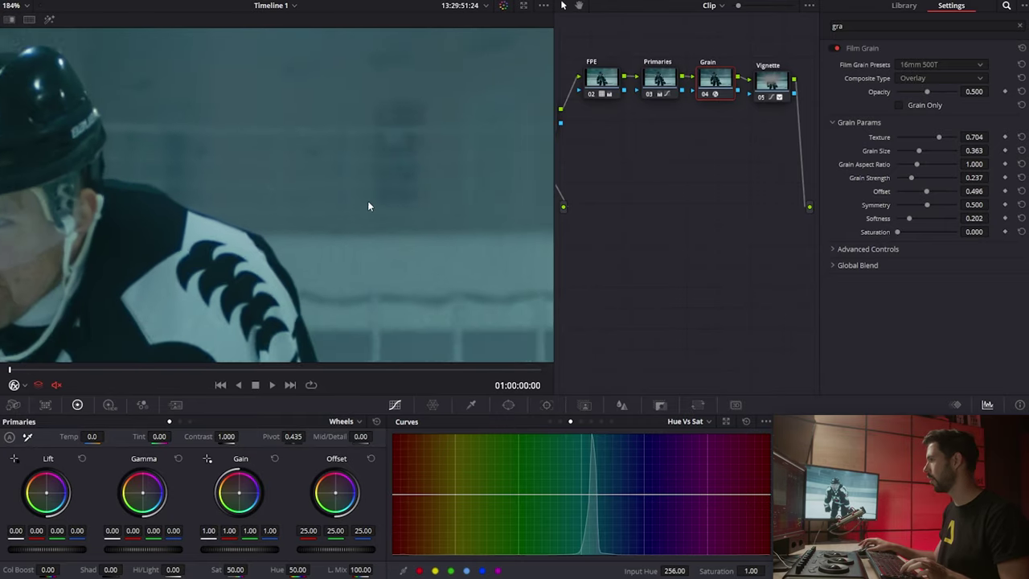
{"action": "scroll", "coordinate": [270, 190], "scroll_direction": "up", "scroll_amount": 3}
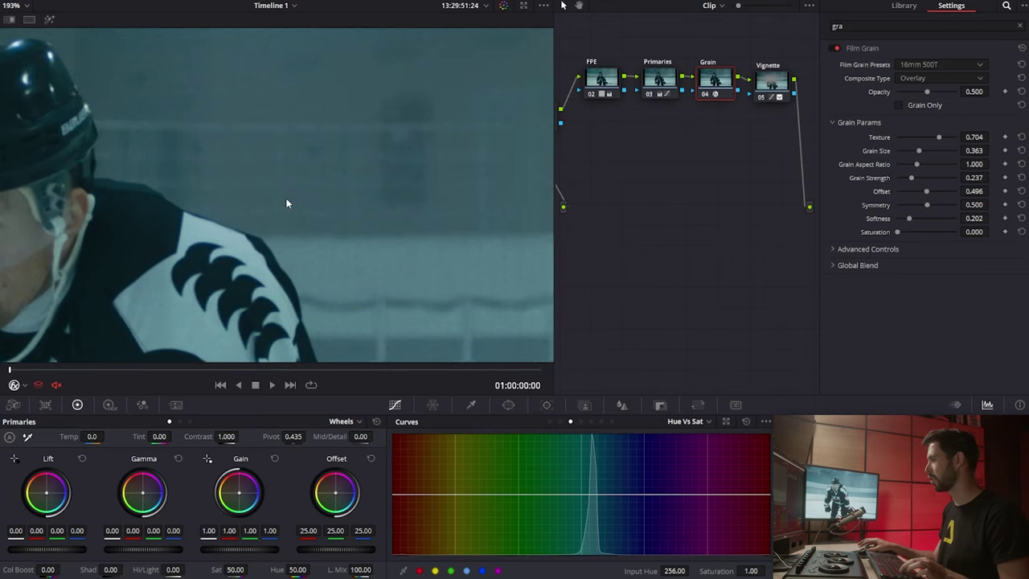
{"action": "scroll", "coordinate": [264, 186], "scroll_direction": "up", "scroll_amount": 2}
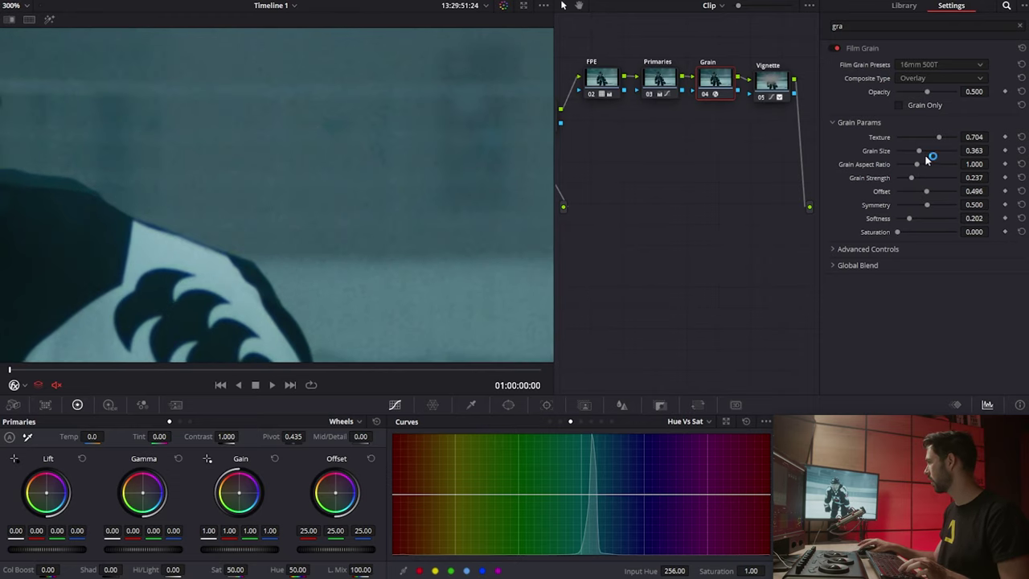
{"action": "mouse_move", "coordinate": [922, 153]}
{"action": "left_mouse_down"}
{"action": "mouse_move", "coordinate": [942, 152]}
{"action": "mouse_move", "coordinate": [930, 154]}
{"action": "left_mouse_up"}
Compare the shot with the Grain node off and on, both up close and over the wider picture
{"action": "key", "text": "ctrl+d"}
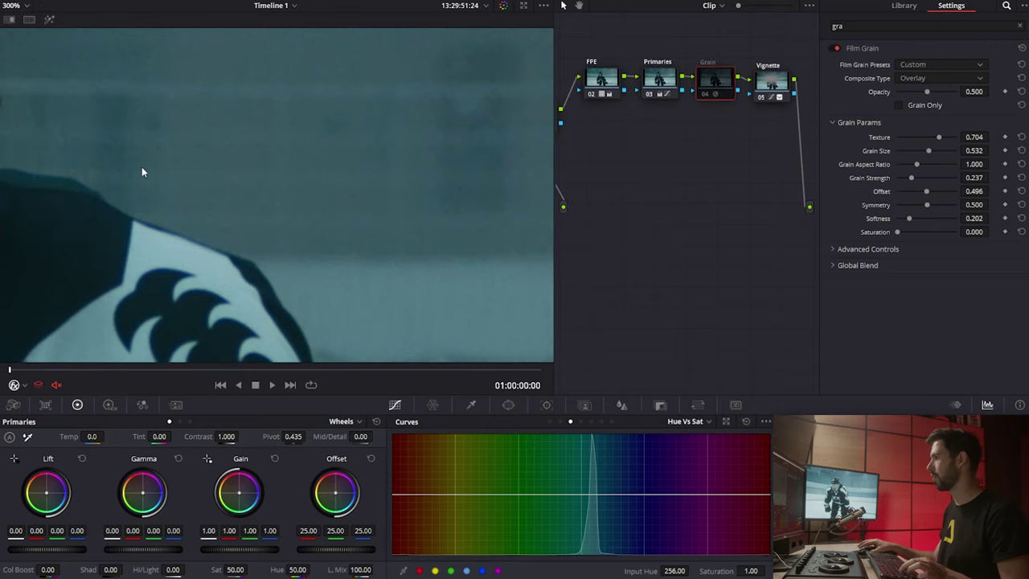
{"action": "key", "text": "ctrl+d"}
{"action": "scroll", "coordinate": [280, 230], "scroll_direction": "down", "scroll_amount": 5}
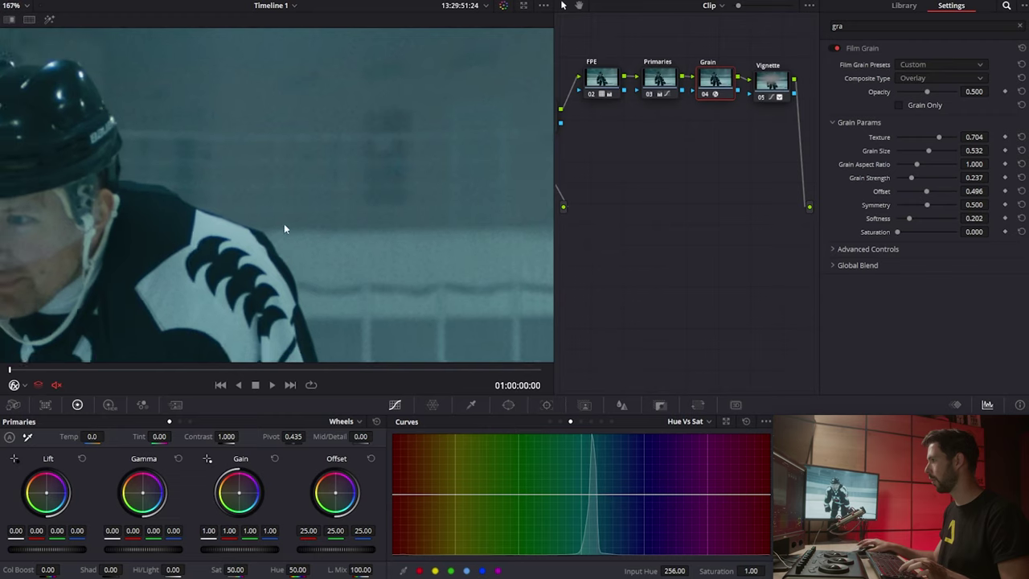
{"action": "scroll", "coordinate": [352, 190], "scroll_direction": "down", "scroll_amount": 4}
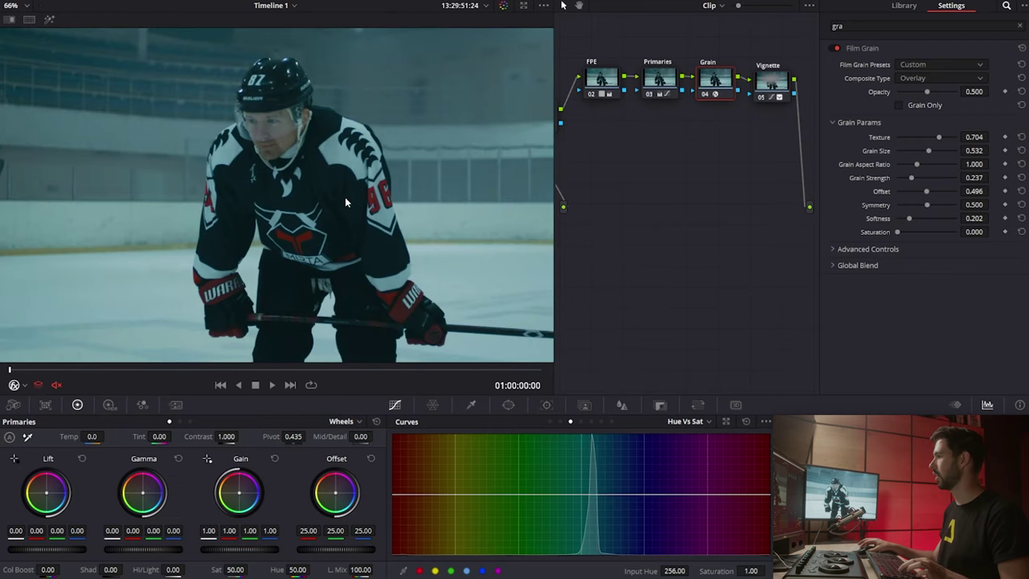
Hide the effects library and reposition the node graph so that the whole chain from Base to Vignette is in view
{"action": "scroll", "coordinate": [364, 211], "scroll_direction": "down", "scroll_amount": 1}
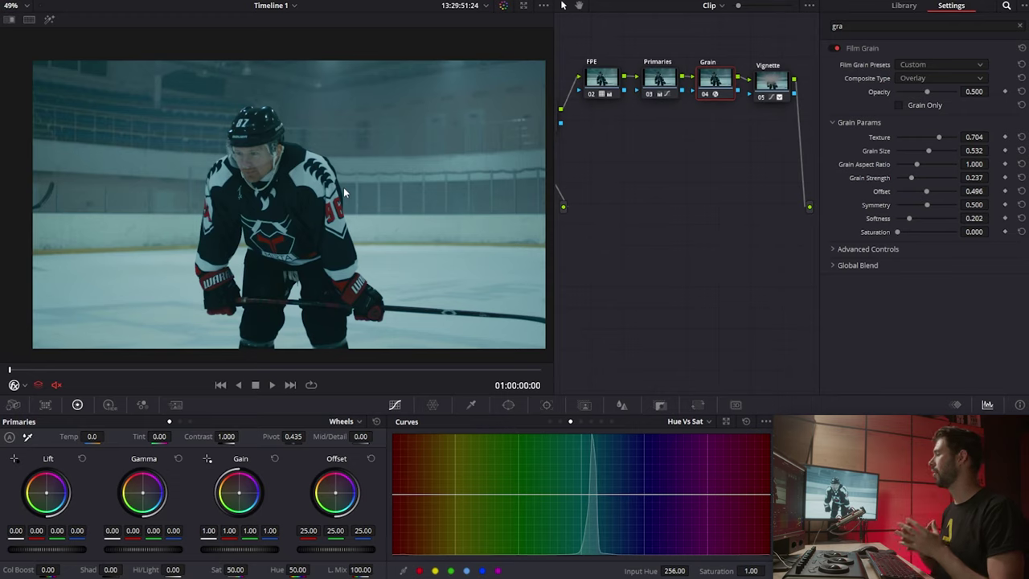
{"action": "left_click_drag", "start_coordinate": [365, 176], "coordinate": [364, 168]}
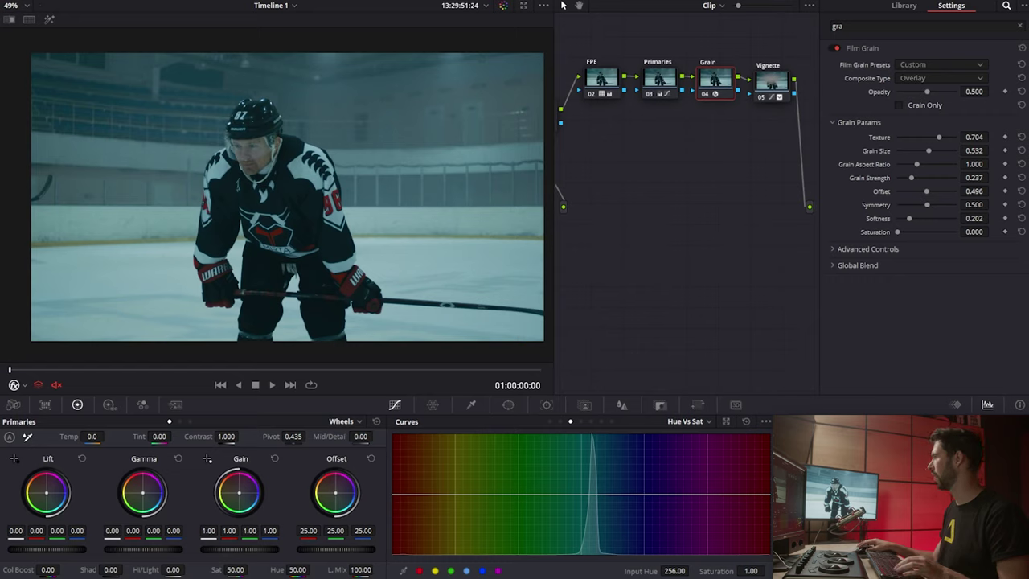
{"action": "left_click", "coordinate": [954, 1]}
{"action": "left_click_drag", "start_coordinate": [669, 172], "coordinate": [754, 248]}
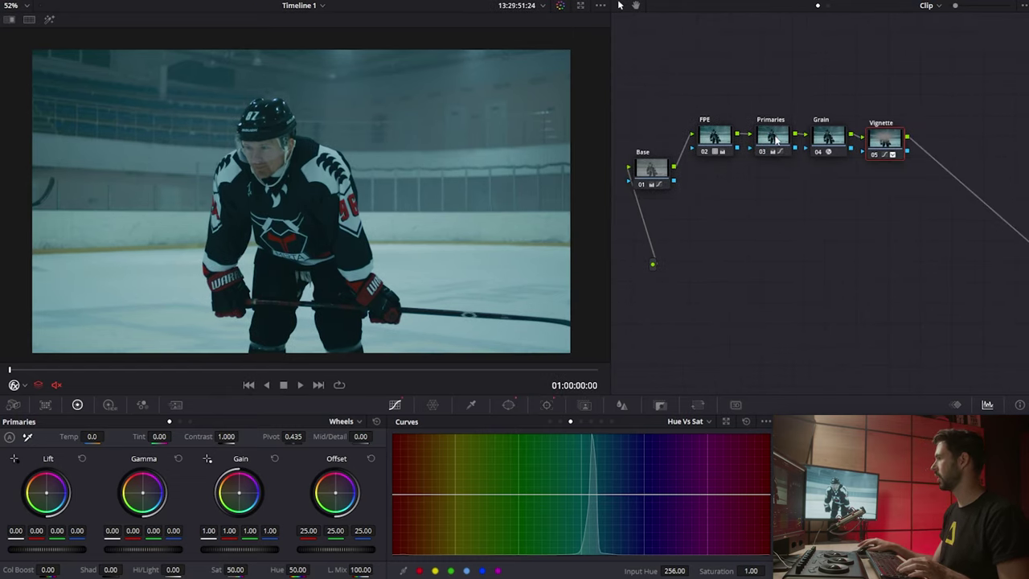
Add a layer node beneath the Primaries node and space out the layer mixer, Grain and Vignette nodes
{"action": "mouse_move", "coordinate": [777, 139]}
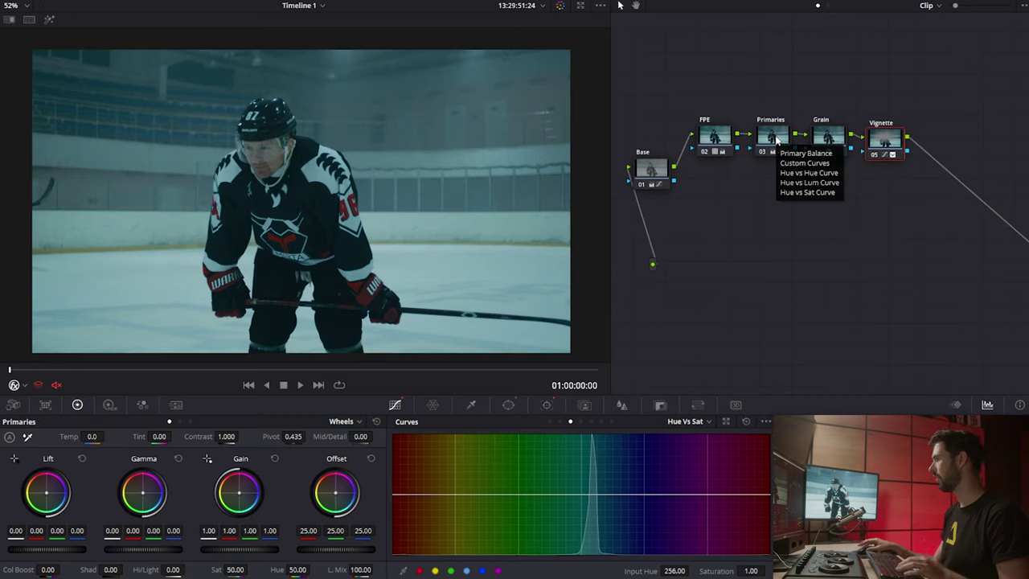
{"action": "left_click", "coordinate": [776, 140]}
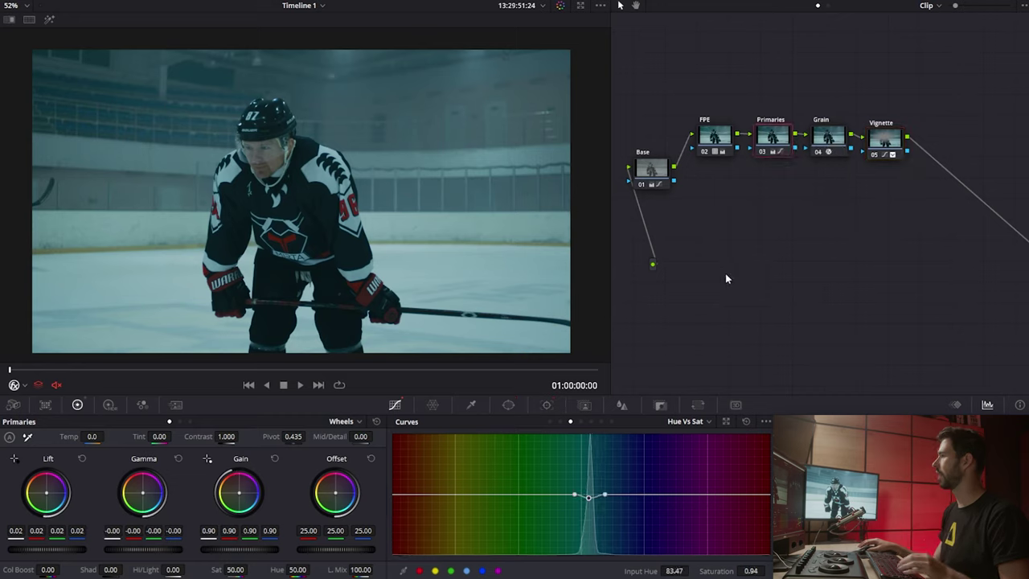
{"action": "left_click_drag", "start_coordinate": [772, 127], "coordinate": [769, 126]}
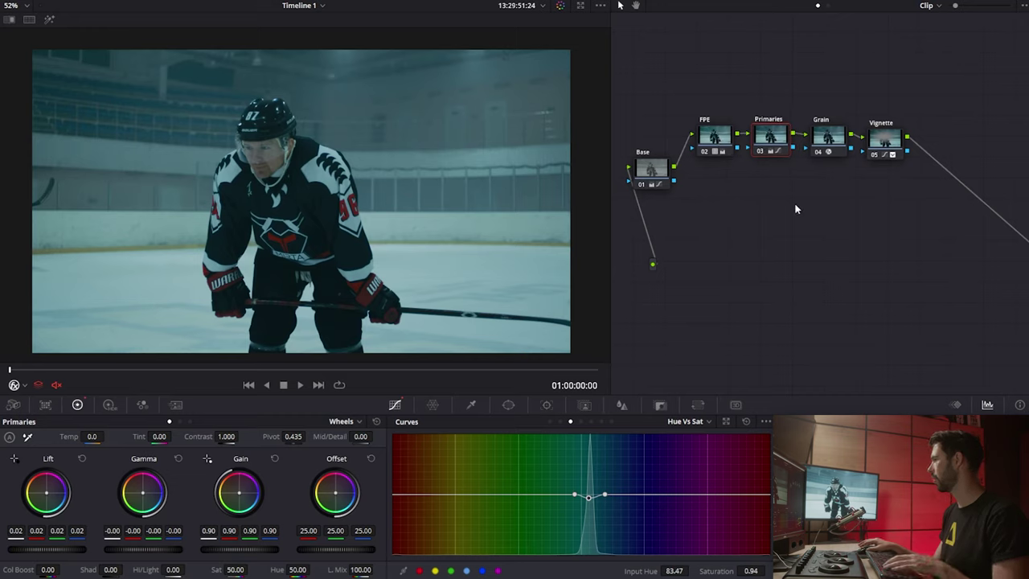
{"action": "key", "text": "alt+l"}
{"action": "left_click_drag", "start_coordinate": [837, 84], "coordinate": [963, 140]}
{"action": "left_click_drag", "start_coordinate": [829, 178], "coordinate": [835, 147]}
{"action": "left_click_drag", "start_coordinate": [779, 179], "coordinate": [776, 197]}
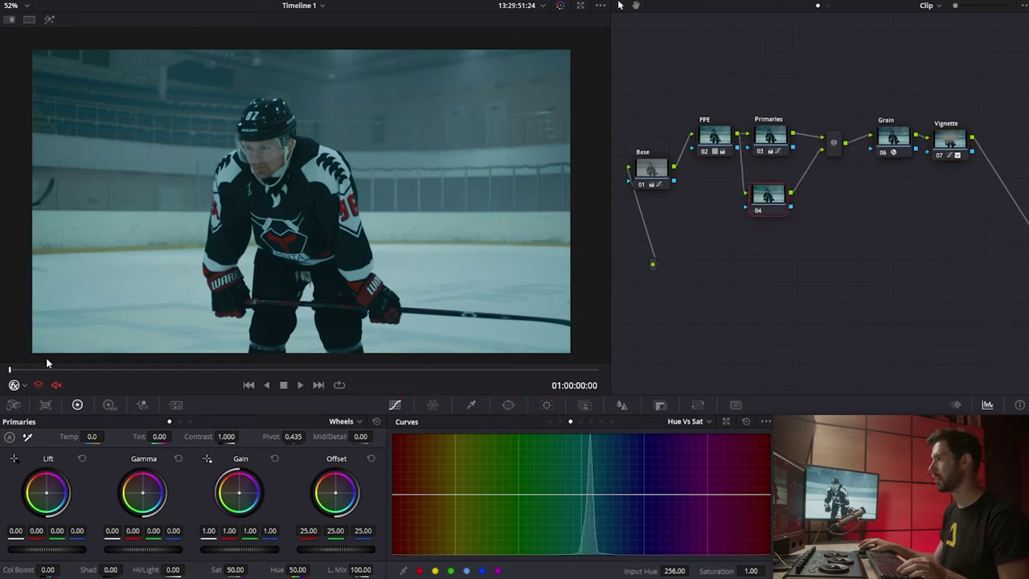
Turn on the highlight view and sample the player's facial skin with the Qualifier on the new layer node
{"action": "left_click", "coordinate": [24, 385]}
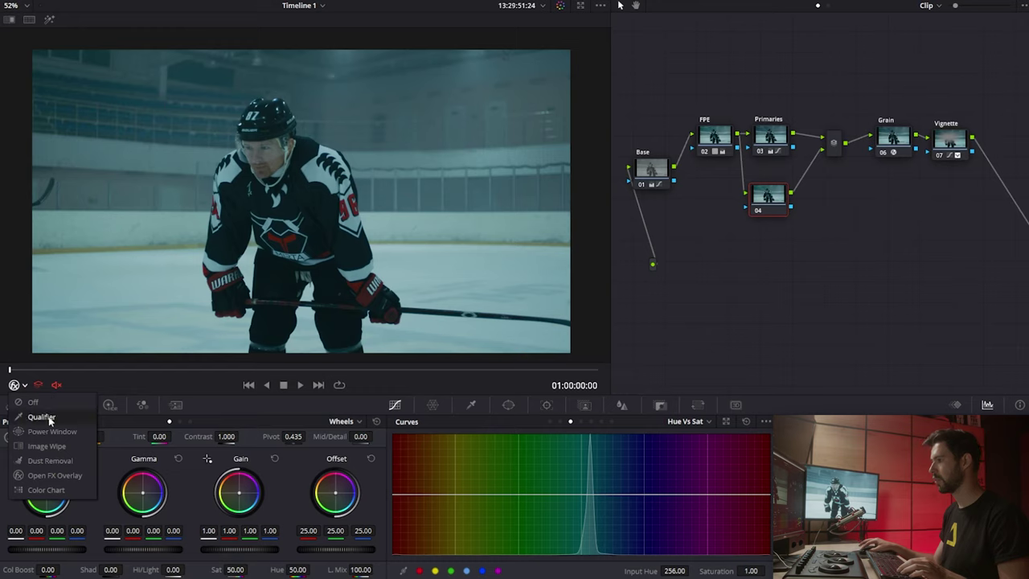
{"action": "left_click", "coordinate": [33, 418]}
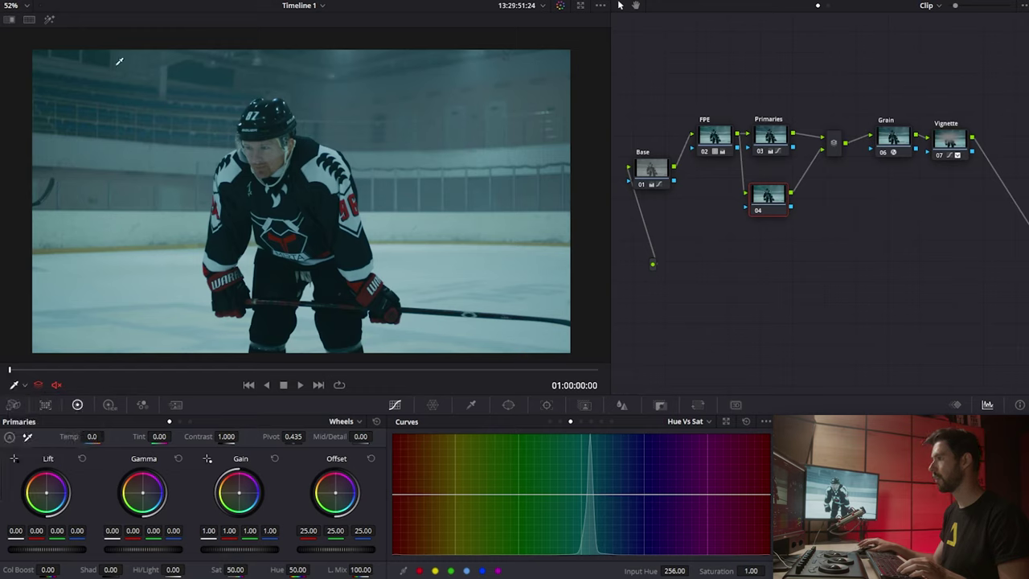
{"action": "left_click", "coordinate": [48, 21]}
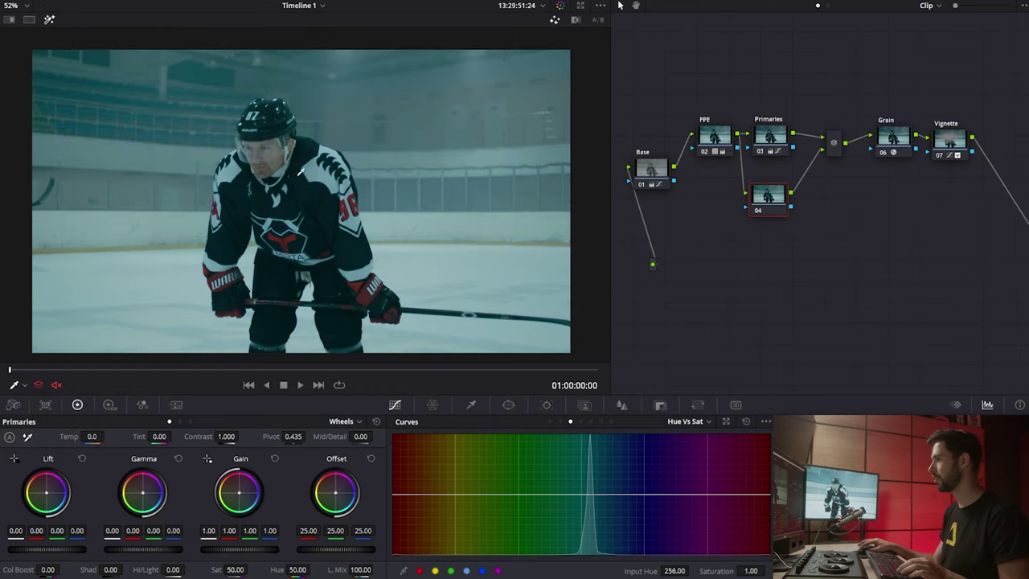
{"action": "left_click_drag", "start_coordinate": [278, 162], "coordinate": [273, 161]}
{"action": "scroll", "coordinate": [271, 162], "scroll_direction": "up", "scroll_amount": 3}
{"action": "scroll", "coordinate": [238, 167], "scroll_direction": "up", "scroll_amount": 4}
{"action": "mouse_move", "coordinate": [311, 202]}
{"action": "left_mouse_down"}
{"action": "mouse_move", "coordinate": [336, 191]}
{"action": "mouse_move", "coordinate": [324, 197]}
{"action": "left_mouse_up"}
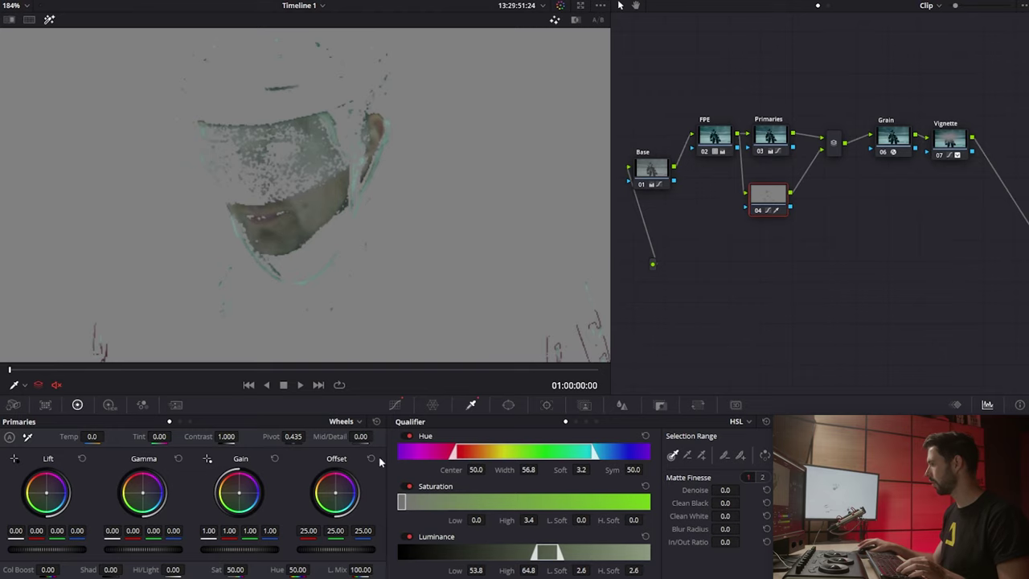
Refine the face key to Hue Width 85.9 and Saturation High 2.3, with Denoise 1.7, Clean Black 3.7, Clean White 4.7 and Blur Radius 4.3
{"action": "left_click_drag", "start_coordinate": [453, 455], "coordinate": [415, 455]}
{"action": "mouse_move", "coordinate": [599, 452]}
{"action": "left_mouse_down"}
{"action": "mouse_move", "coordinate": [581, 452]}
{"action": "mouse_move", "coordinate": [617, 453]}
{"action": "left_mouse_up"}
{"action": "left_click_drag", "start_coordinate": [408, 503], "coordinate": [405, 503]}
{"action": "left_click_drag", "start_coordinate": [722, 491], "coordinate": [729, 508]}
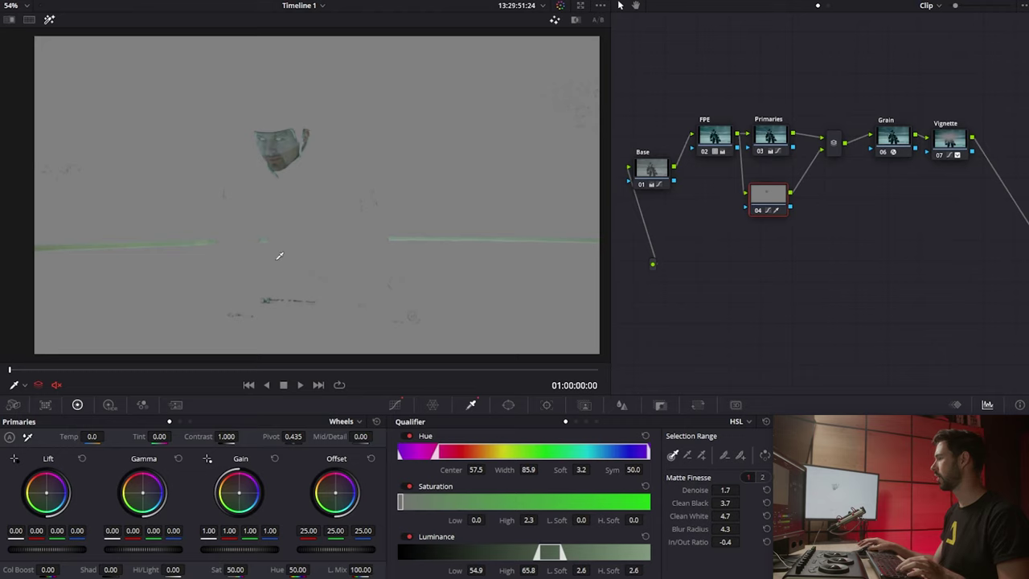
Place a circular power window around the player's face and track it forward through the clip
{"action": "left_click", "coordinate": [509, 405]}
{"action": "left_click", "coordinate": [410, 489]}
{"action": "left_click_drag", "start_coordinate": [344, 211], "coordinate": [311, 173]}
{"action": "left_click_drag", "start_coordinate": [370, 159], "coordinate": [327, 152]}
{"action": "left_click_drag", "start_coordinate": [281, 91], "coordinate": [285, 97]}
{"action": "left_click", "coordinate": [547, 405]}
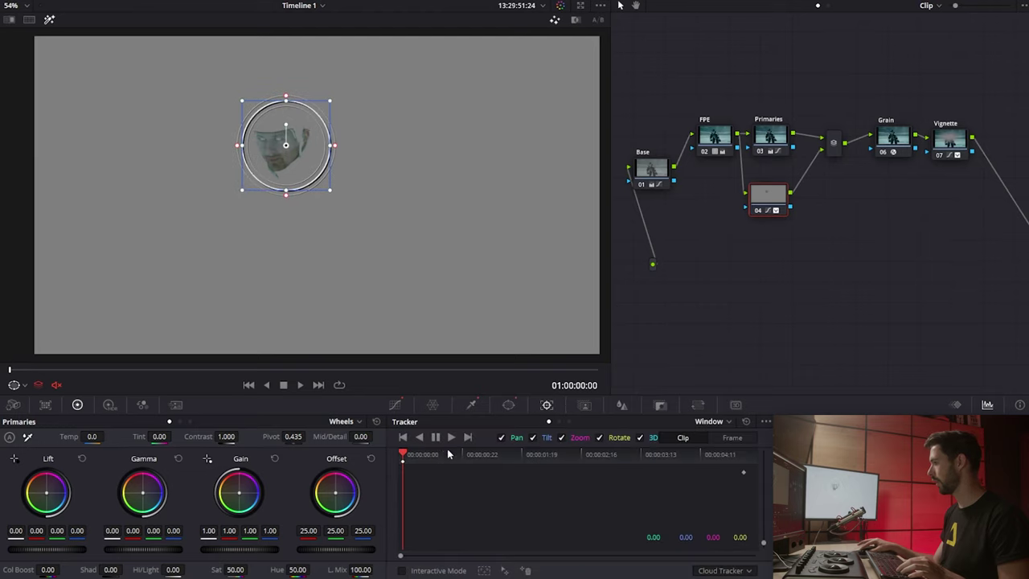
{"action": "left_click", "coordinate": [452, 437]}
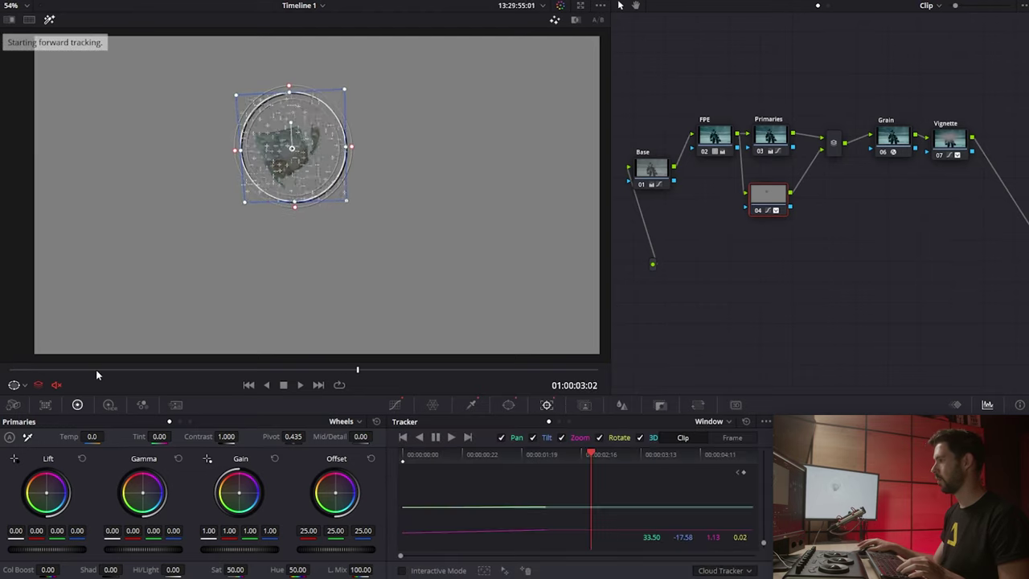
Return to the first frame and turn off the on-screen window overlay and the highlight view
{"action": "key", "text": "Home"}
{"action": "left_click", "coordinate": [17, 384]}
{"action": "left_click", "coordinate": [32, 404]}
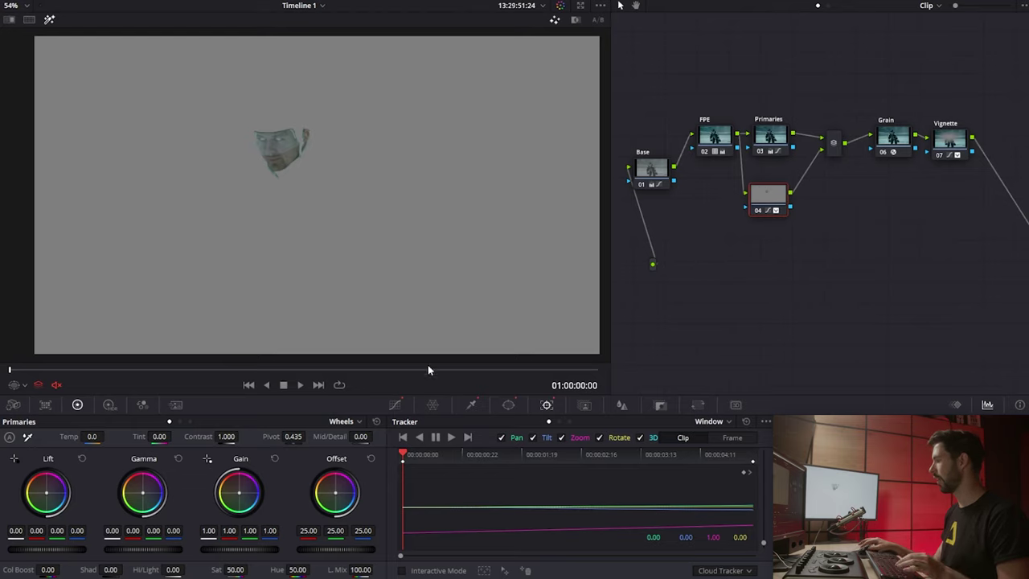
{"action": "left_click", "coordinate": [22, 386]}
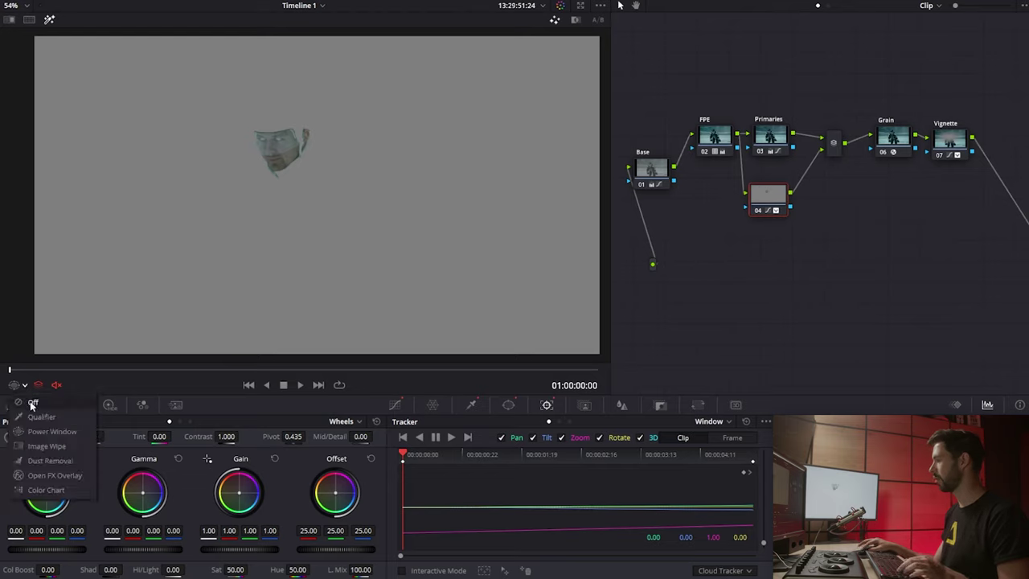
{"action": "left_click", "coordinate": [49, 20]}
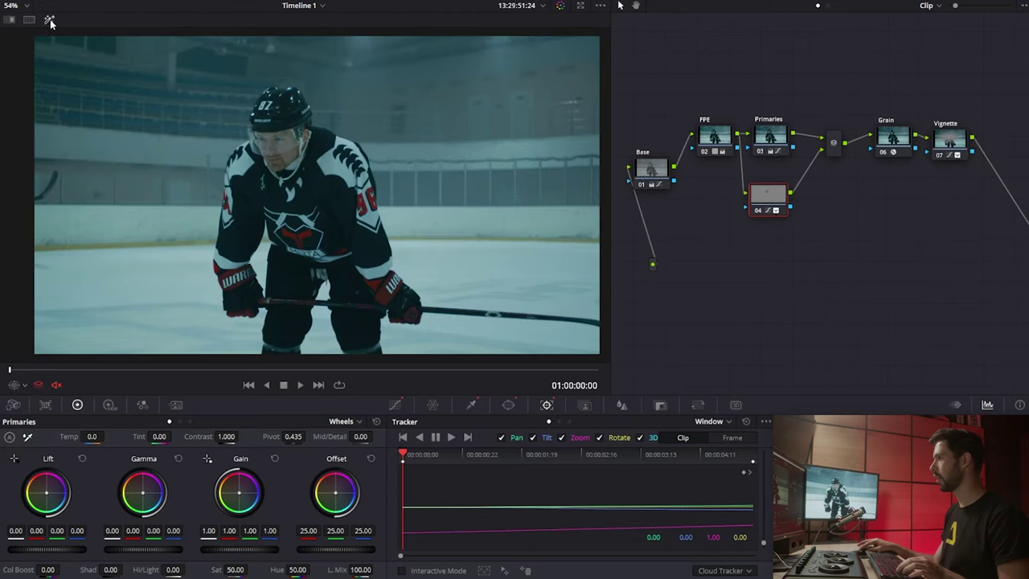
Warm the keyed face by shifting its Gamma to red 0.01, green -0.01 and blue -0.01, judging it close up and wide
{"action": "scroll", "coordinate": [376, 207], "scroll_direction": "up", "scroll_amount": 2}
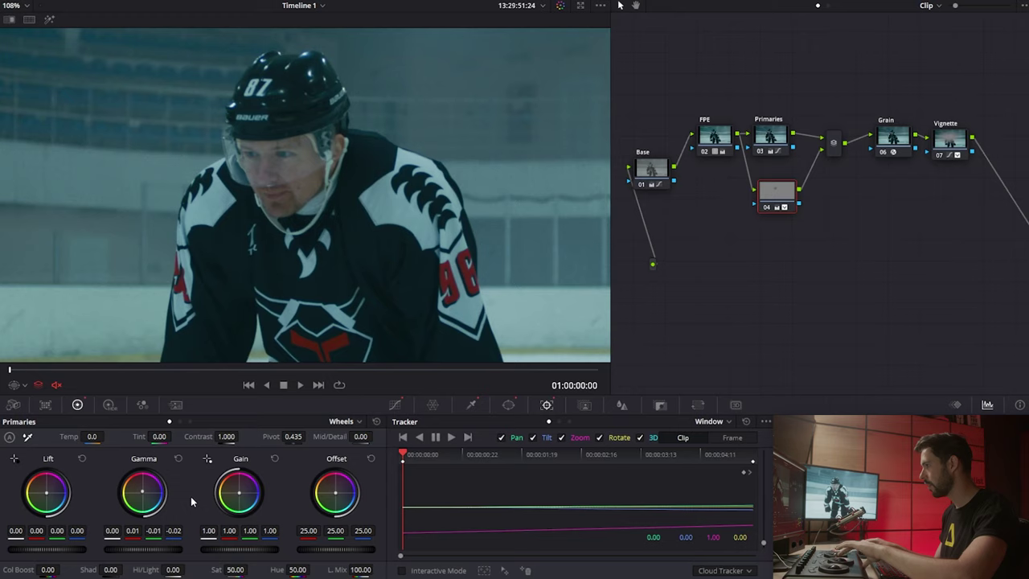
{"action": "scroll", "coordinate": [312, 246], "scroll_direction": "down", "scroll_amount": 3}
{"action": "scroll", "coordinate": [310, 262], "scroll_direction": "down", "scroll_amount": 2}
{"action": "scroll", "coordinate": [298, 229], "scroll_direction": "up", "scroll_amount": 2}
{"action": "left_click_drag", "start_coordinate": [283, 227], "coordinate": [319, 251]}
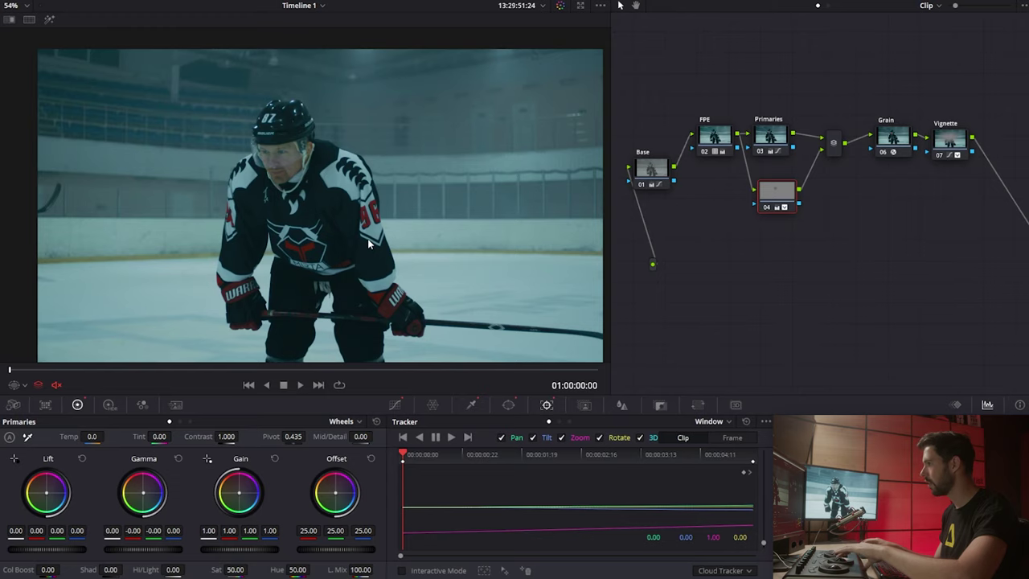
{"action": "scroll", "coordinate": [366, 233], "scroll_direction": "up", "scroll_amount": 5}
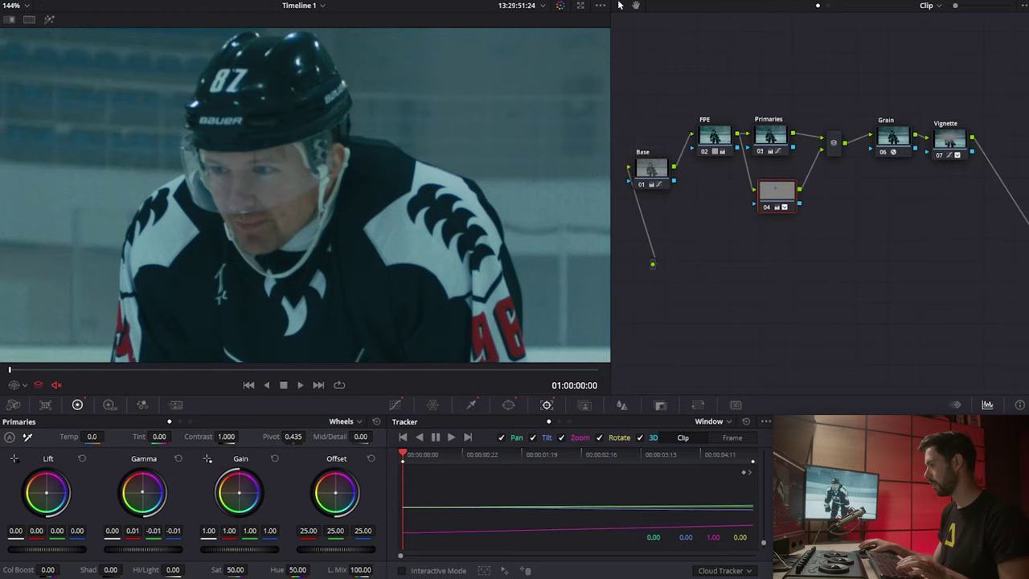
Check the face correction at wide and close views, and set the face node's Saturation to 44
{"action": "scroll", "coordinate": [271, 260], "scroll_direction": "down", "scroll_amount": 5}
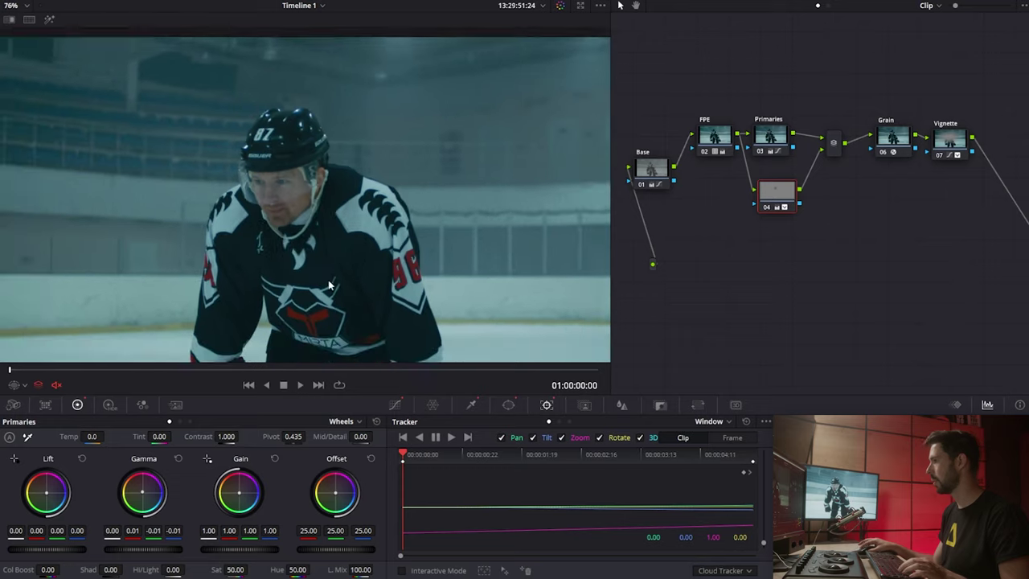
{"action": "scroll", "coordinate": [303, 254], "scroll_direction": "down", "scroll_amount": 1}
{"action": "scroll", "coordinate": [271, 242], "scroll_direction": "up", "scroll_amount": 4}
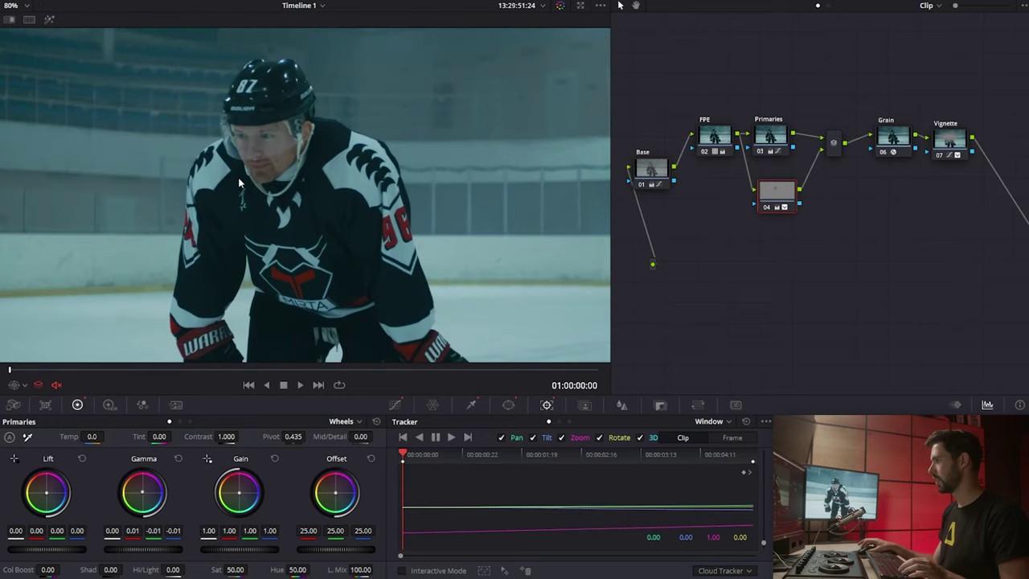
{"action": "scroll", "coordinate": [271, 242], "scroll_direction": "up", "scroll_amount": 3}
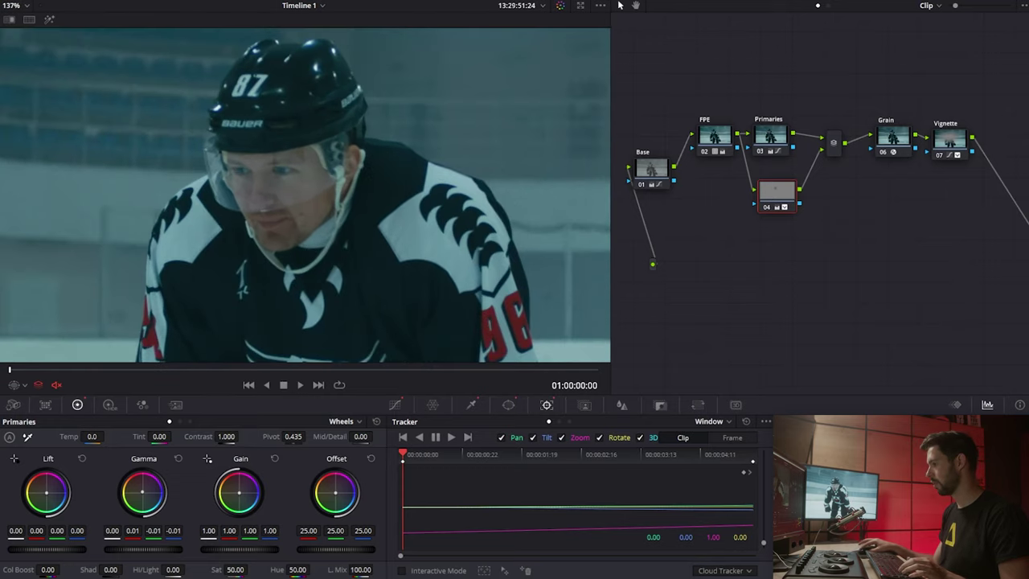
{"action": "mouse_move", "coordinate": [235, 569]}
{"action": "left_mouse_down"}
{"action": "mouse_move", "coordinate": [198, 569]}
{"action": "mouse_move", "coordinate": [255, 569]}
{"action": "left_mouse_up"}
{"action": "scroll", "coordinate": [371, 254], "scroll_direction": "down", "scroll_amount": 3}
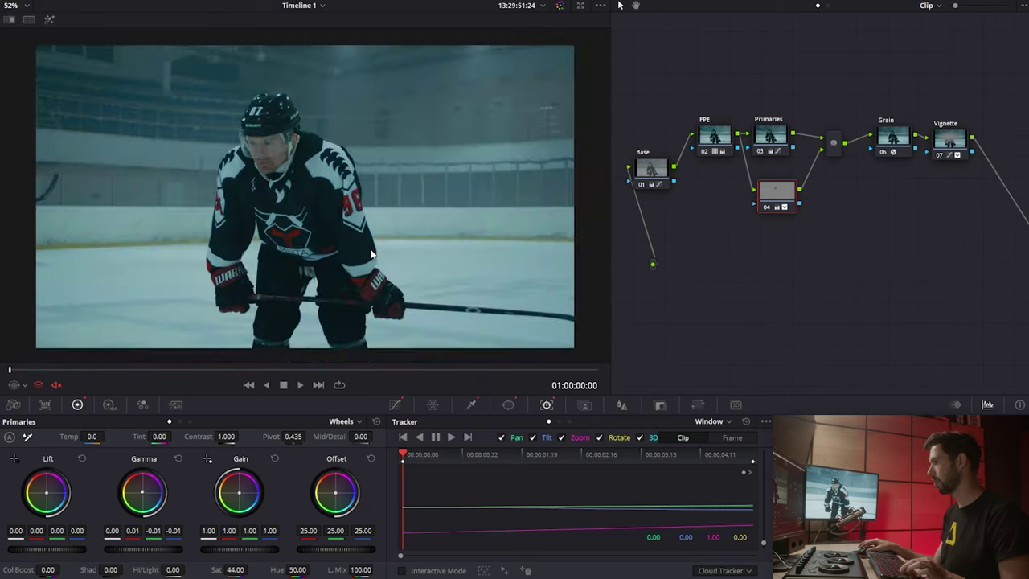
Try the face correction at different strengths and set the node's Key Output Gain to 0.678
{"action": "left_click_drag", "start_coordinate": [770, 194], "coordinate": [757, 188]}
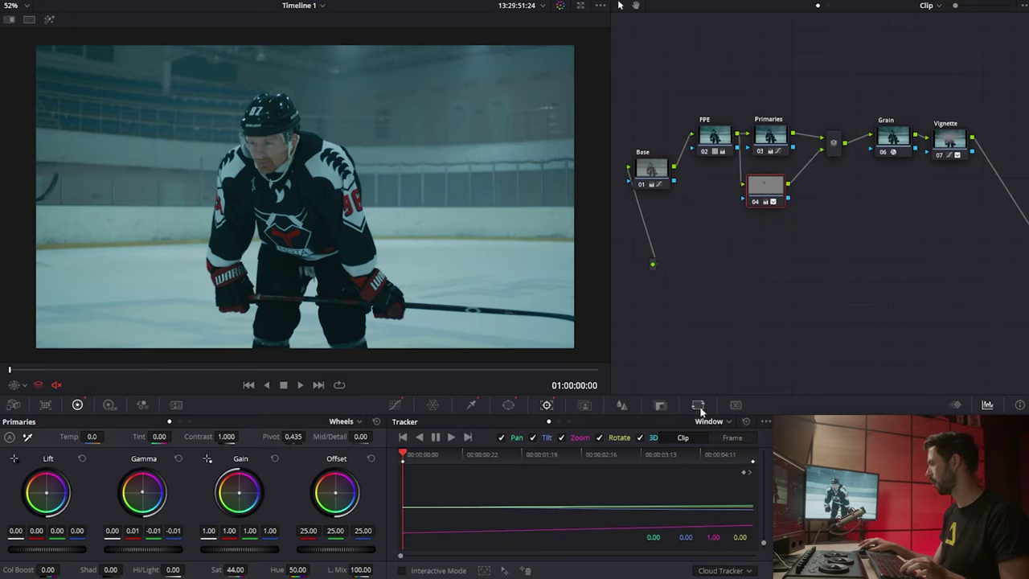
{"action": "left_click", "coordinate": [659, 406]}
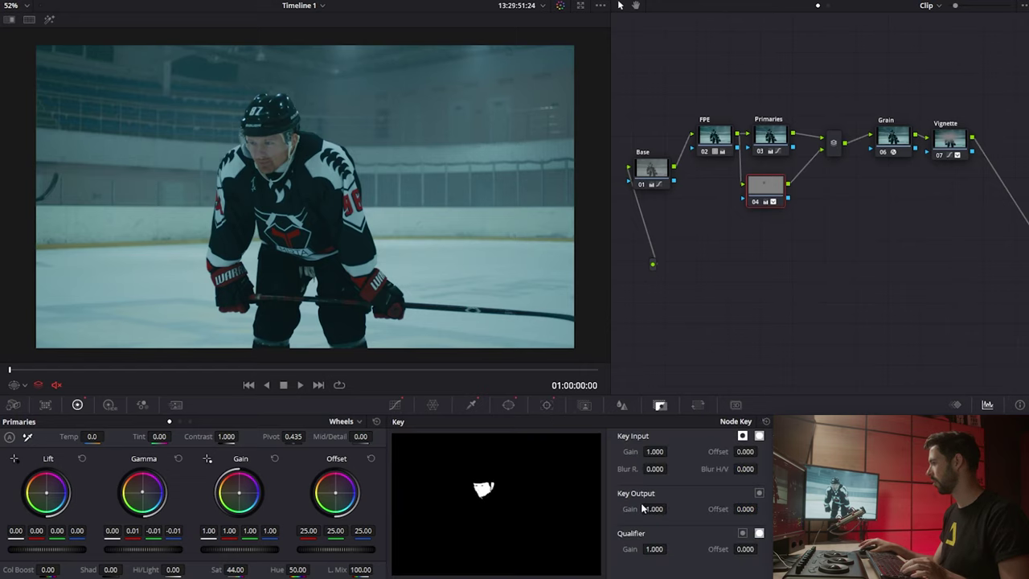
{"action": "left_click_drag", "start_coordinate": [655, 508], "coordinate": [585, 508]}
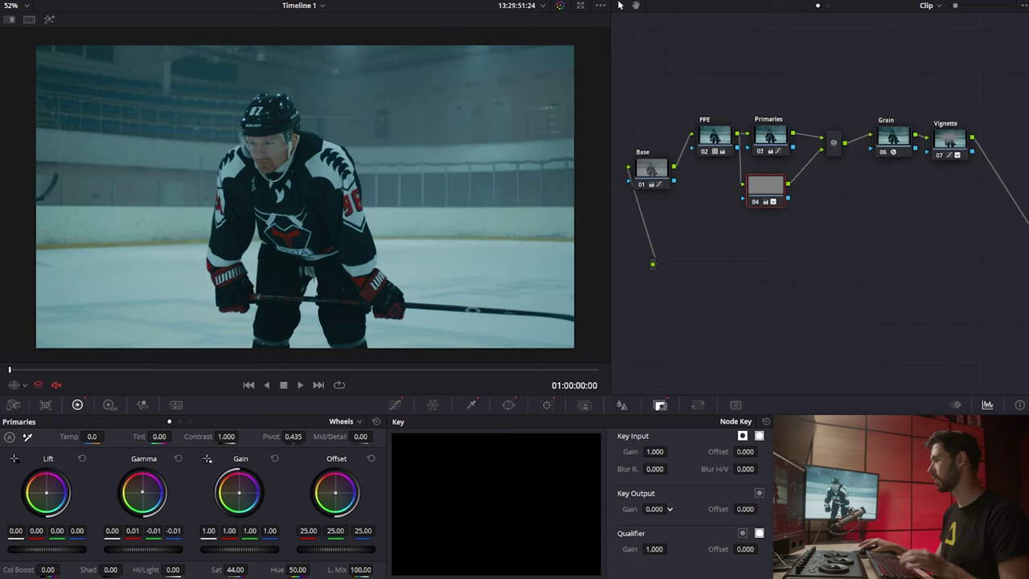
{"action": "left_click_drag", "start_coordinate": [654, 509], "coordinate": [741, 509]}
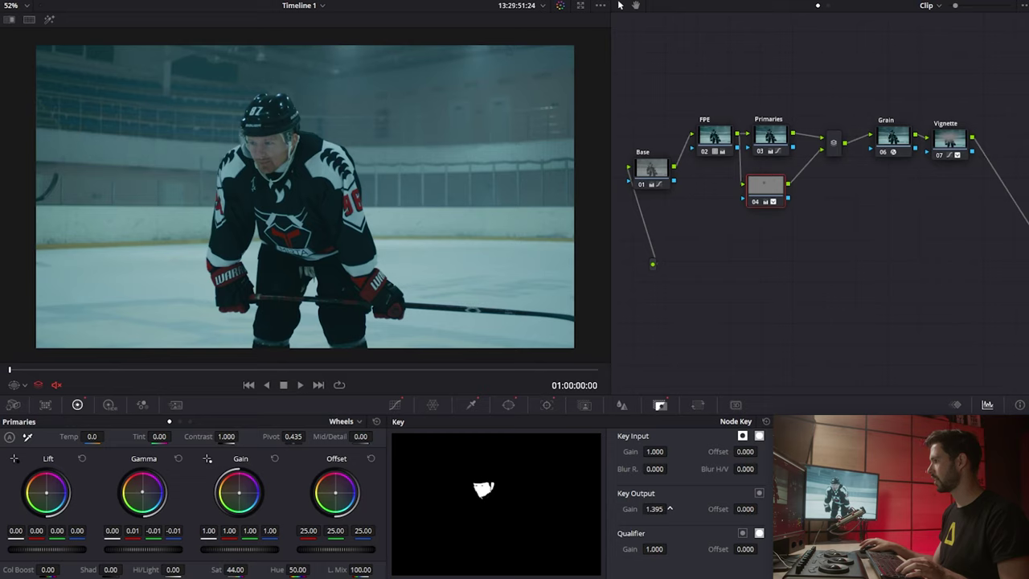
{"action": "left_click_drag", "start_coordinate": [673, 508], "coordinate": [637, 509]}
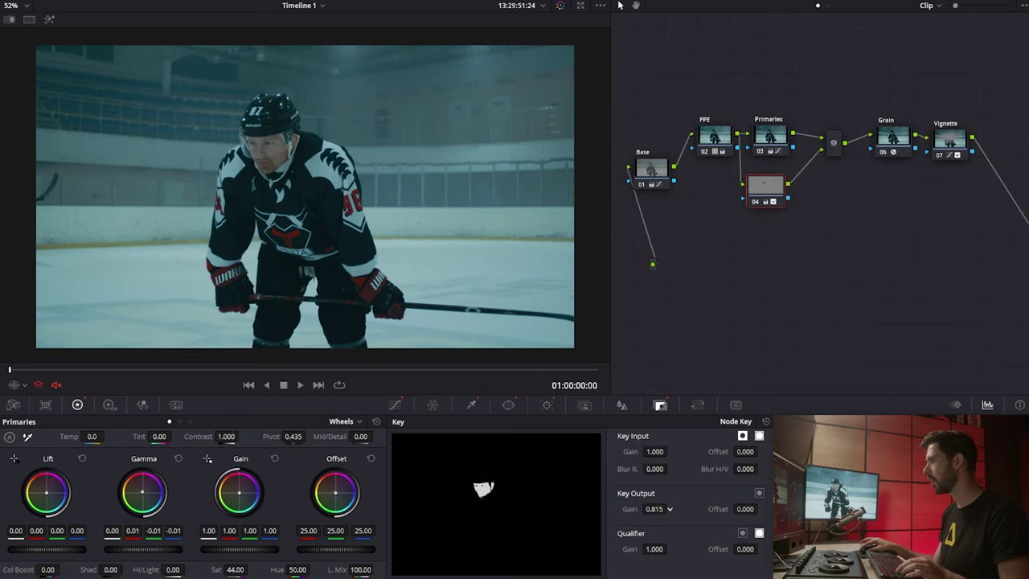
{"action": "left_click_drag", "start_coordinate": [669, 508], "coordinate": [665, 508]}
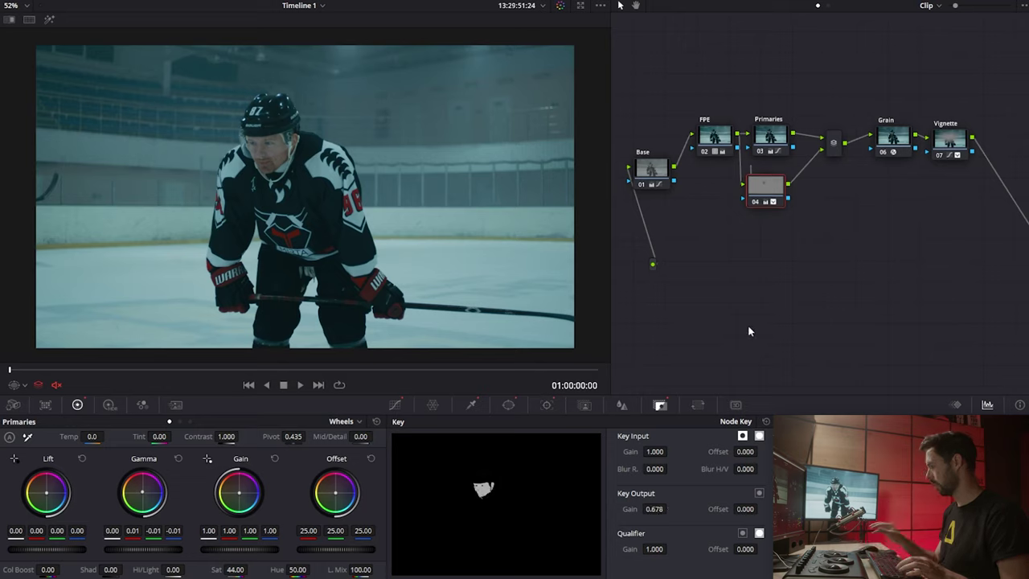
Label the face correction node Skin and move the Primaries and Skin nodes apart into a tidy stack
{"action": "type", "text": "Skin"}
{"action": "key", "text": "Return"}
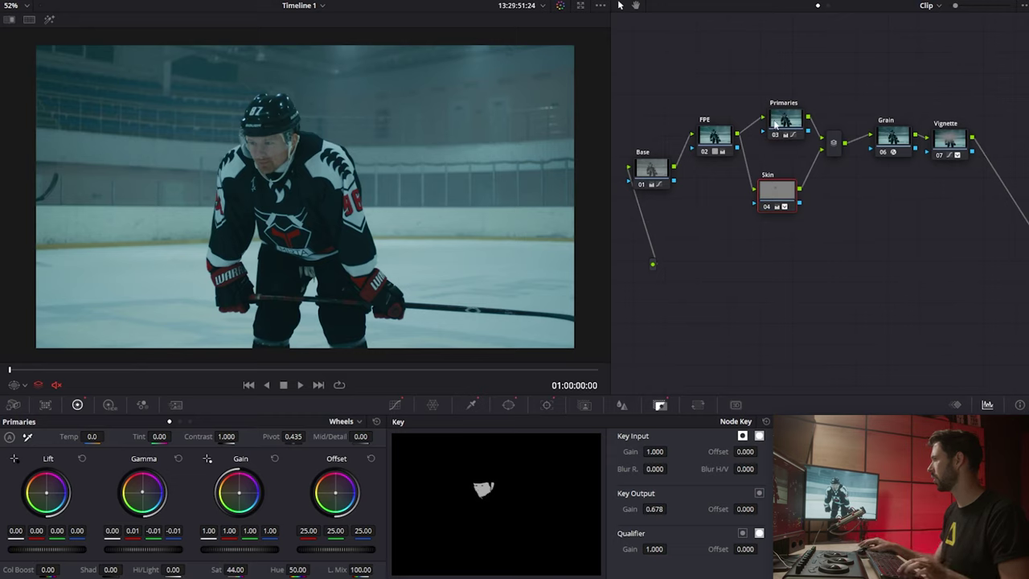
{"action": "mouse_move", "coordinate": [789, 122]}
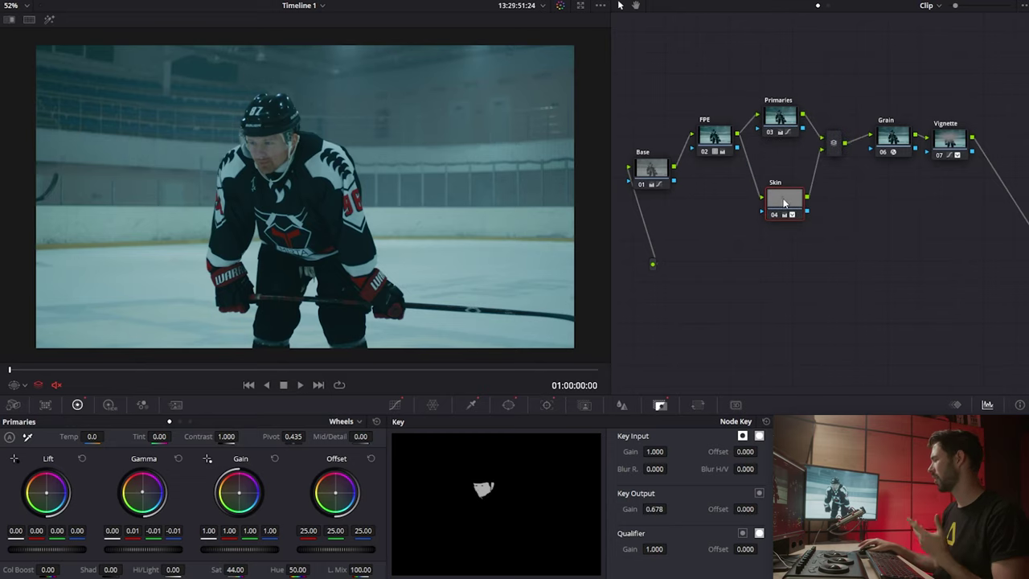
{"action": "left_click_drag", "start_coordinate": [784, 202], "coordinate": [774, 194]}
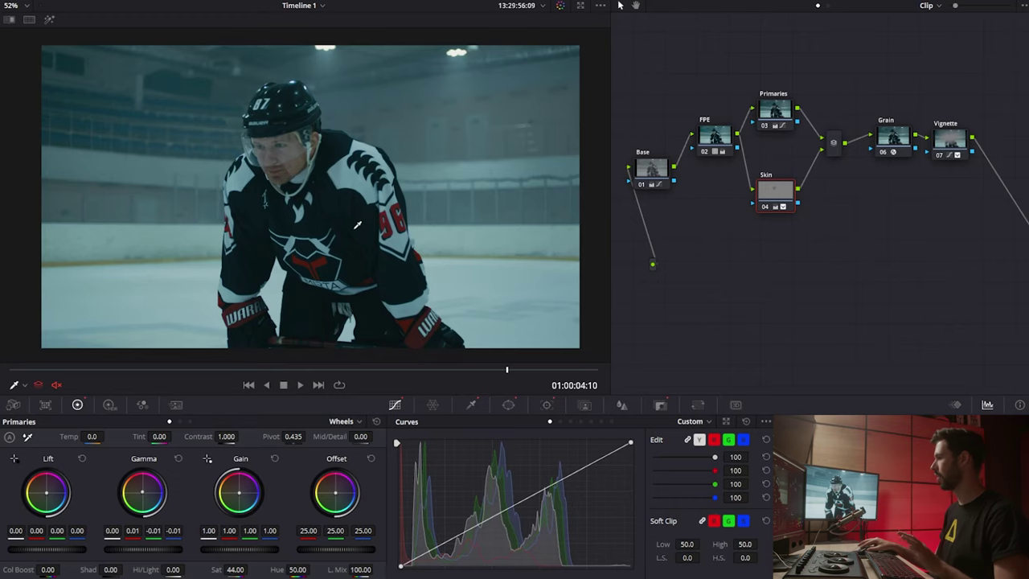
Add another layer node beneath the Skin node, feeding the same layer mixer
{"action": "scroll", "coordinate": [359, 220], "scroll_direction": "up", "scroll_amount": 2}
{"action": "left_click_drag", "start_coordinate": [337, 212], "coordinate": [312, 216]}
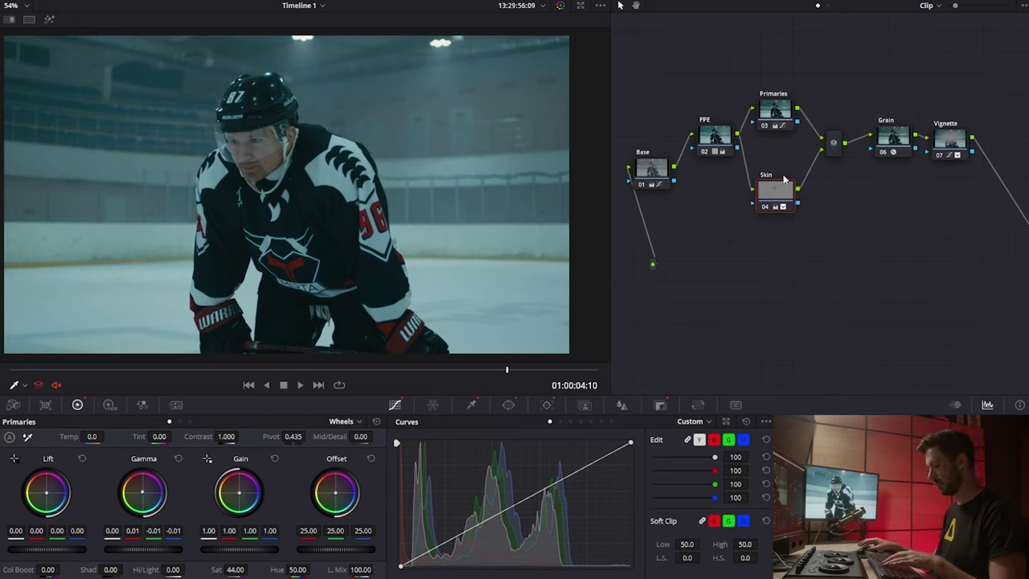
{"action": "key", "text": "alt+l"}
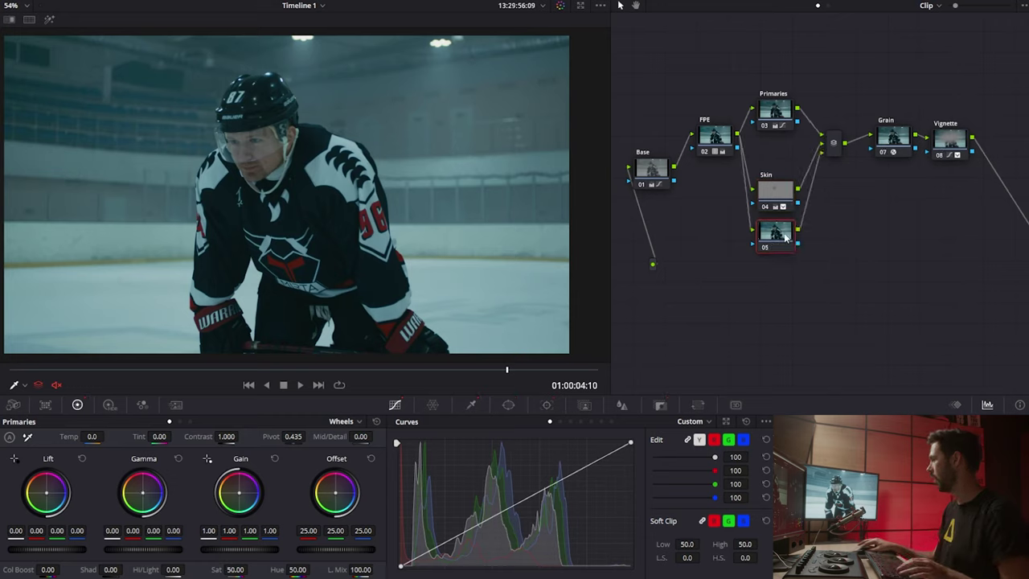
Label the new node Blacks and switch its primary controls to the Log wheels
{"action": "type", "text": "Blacks"}
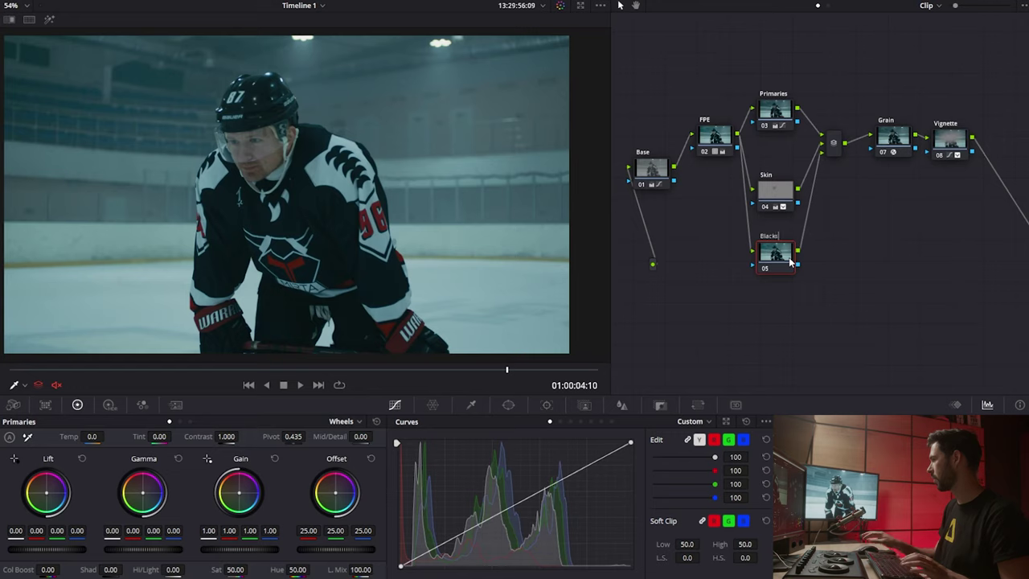
{"action": "key", "text": "Return"}
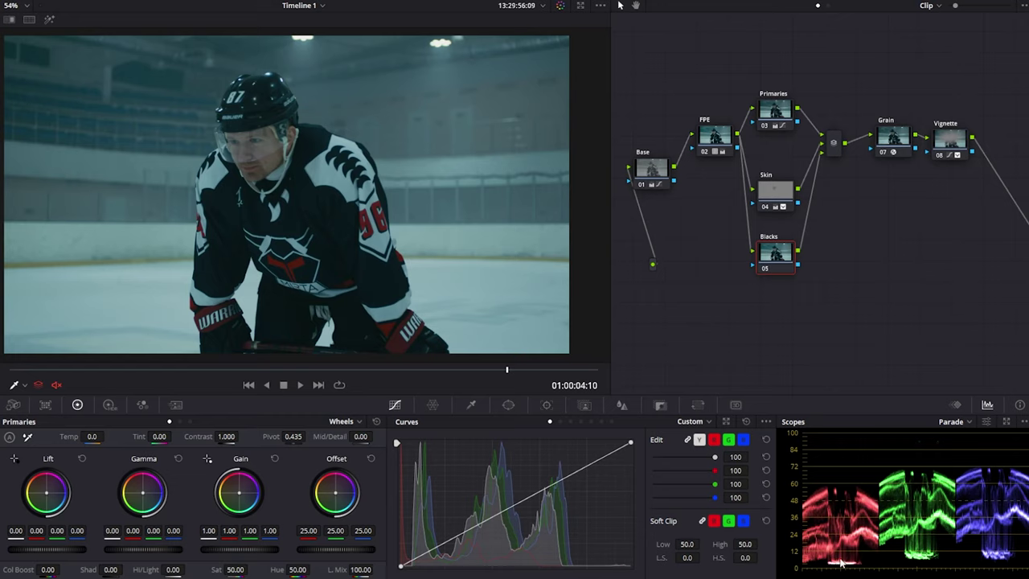
{"action": "scroll", "coordinate": [348, 201], "scroll_direction": "up", "scroll_amount": 4}
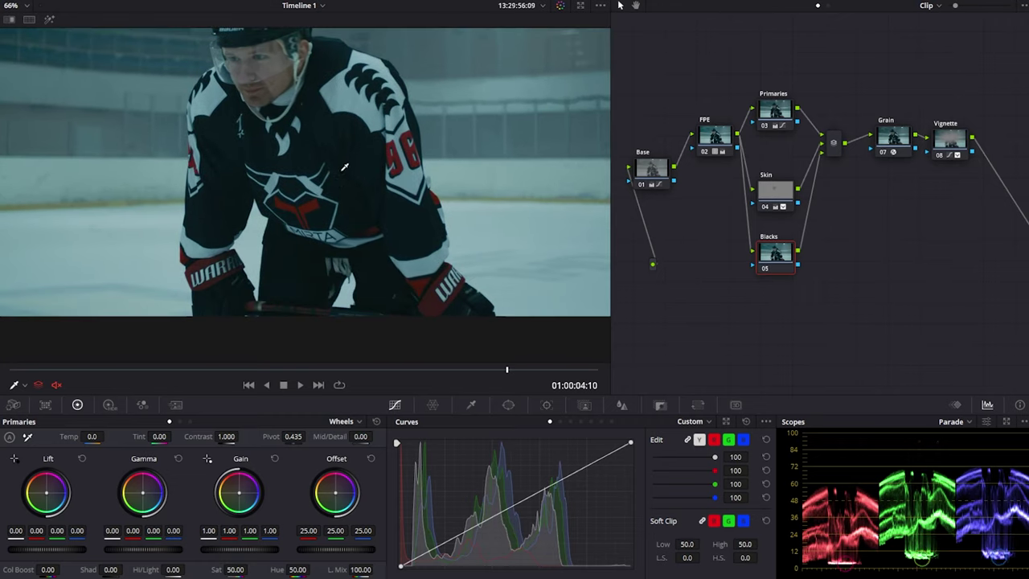
{"action": "scroll", "coordinate": [347, 201], "scroll_direction": "up", "scroll_amount": 1}
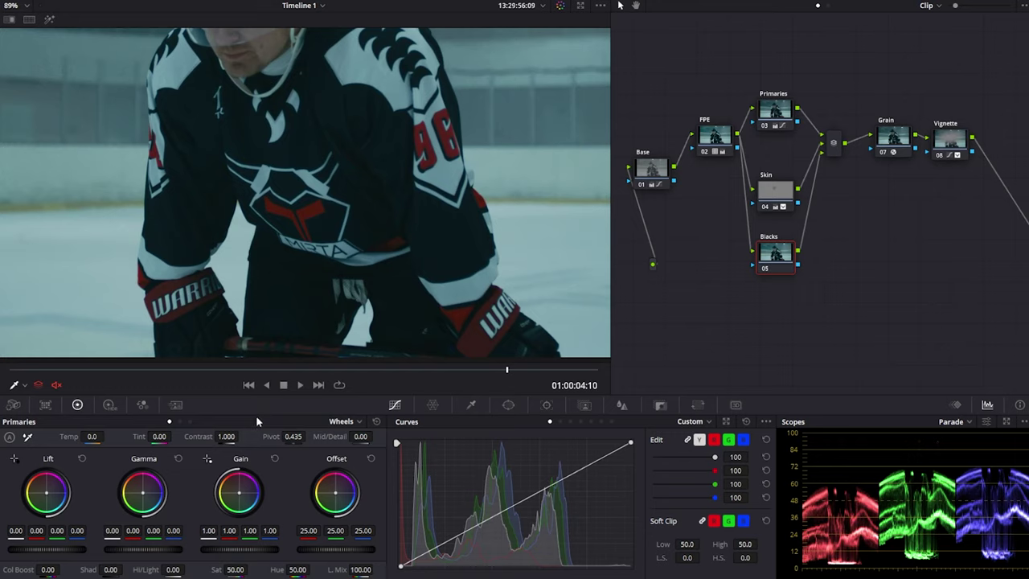
{"action": "left_click", "coordinate": [341, 421]}
{"action": "left_click", "coordinate": [351, 462]}
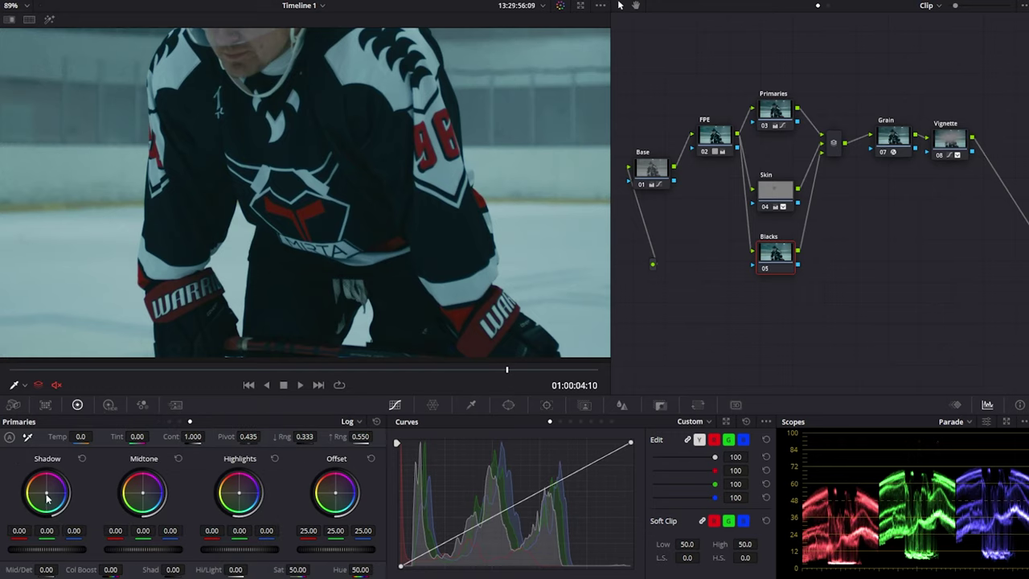
Push the Shadow balance towards warm with 0.19 red, -0.03 green and -0.23 blue, comparing the node on and off
{"action": "left_click_drag", "start_coordinate": [48, 498], "coordinate": [45, 491]}
{"action": "key", "text": "ctrl+d"}
{"action": "key", "text": "ctrl+d"}
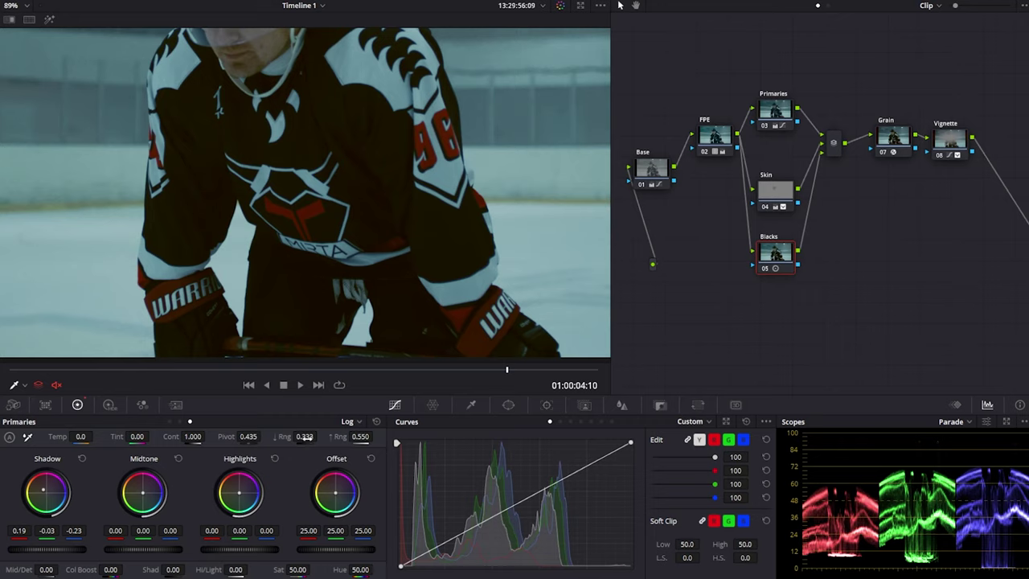
Restrict the shadow adjustment on the Blacks node by setting its Low Range to 0.074
{"action": "left_click_drag", "start_coordinate": [306, 438], "coordinate": [271, 438]}
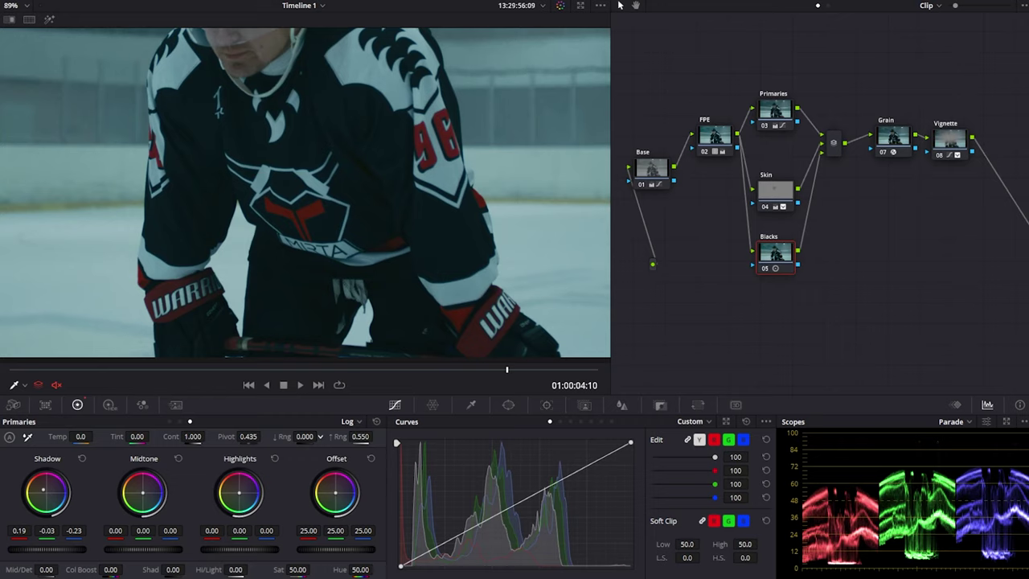
{"action": "left_click_drag", "start_coordinate": [320, 437], "coordinate": [320, 437]}
{"action": "left_click_drag", "start_coordinate": [320, 436], "coordinate": [320, 436]}
{"action": "mouse_move", "coordinate": [319, 436]}
{"action": "left_mouse_down"}
{"action": "mouse_move", "coordinate": [333, 435]}
{"action": "mouse_move", "coordinate": [322, 435]}
{"action": "left_mouse_up"}
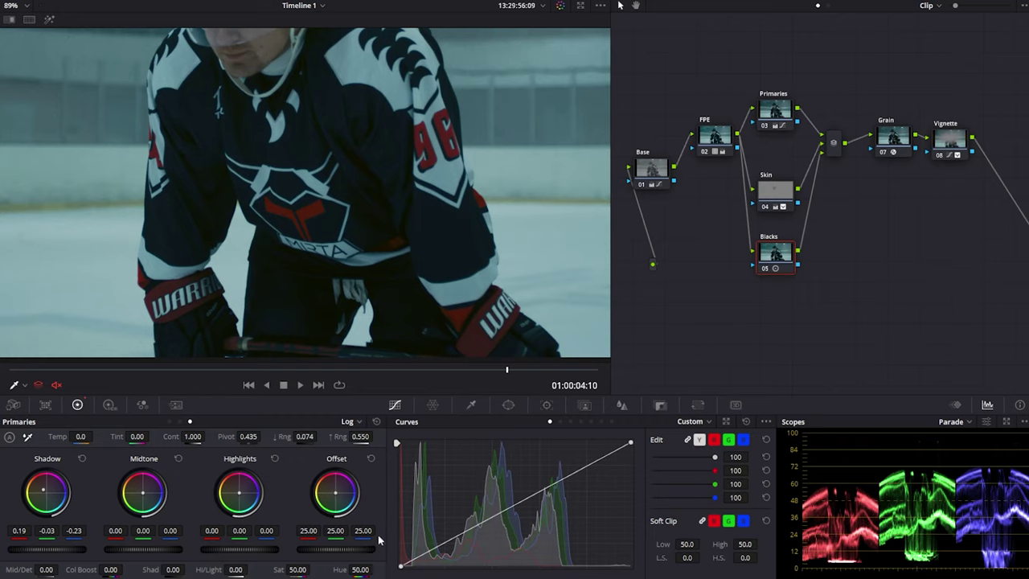
Darken the Blacks node's overall Shadow level to -0.07, -0.30 and -0.50, and compare the result on and off
{"action": "left_click_drag", "start_coordinate": [67, 552], "coordinate": [36, 552]}
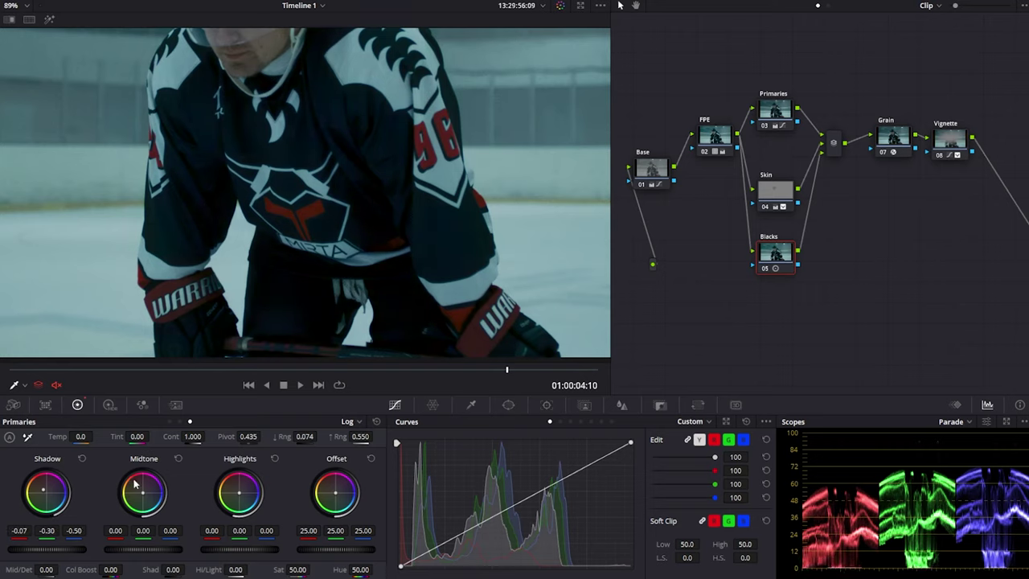
{"action": "key", "text": "ctrl+d"}
{"action": "key", "text": "ctrl+d"}
{"action": "key", "text": "ctrl+d"}
{"action": "key", "text": "ctrl+d"}
{"action": "scroll", "coordinate": [397, 242], "scroll_direction": "down", "scroll_amount": 2}
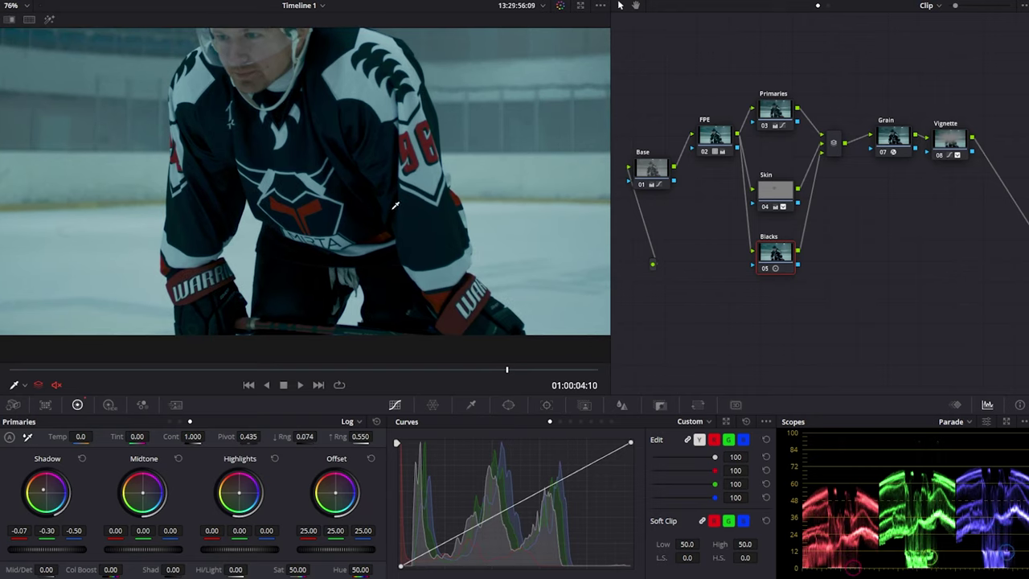
{"action": "scroll", "coordinate": [355, 205], "scroll_direction": "up", "scroll_amount": 2}
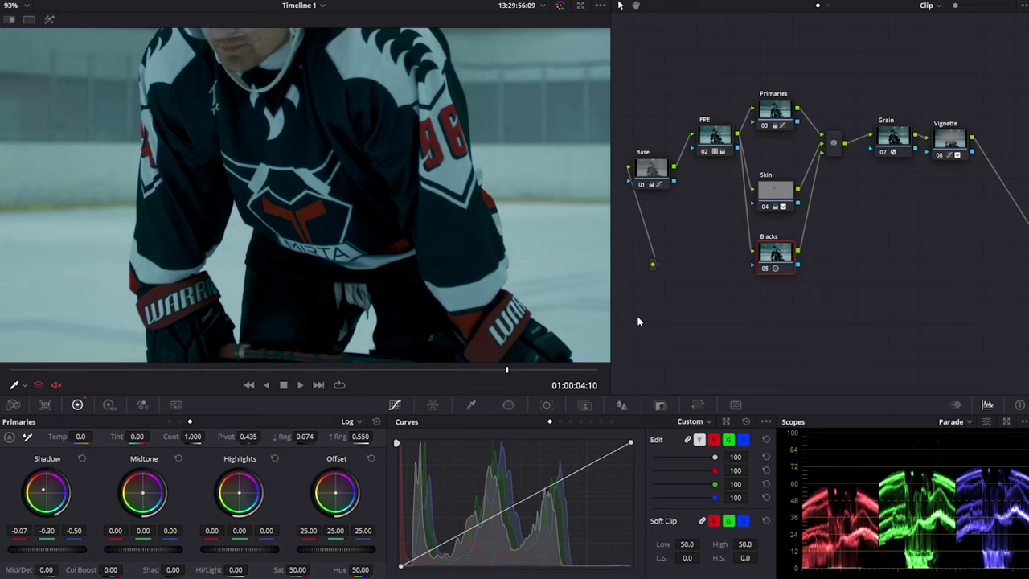
Reduce the strength of the Blacks node by setting its Key Output Gain to 0.519
{"action": "left_click", "coordinate": [593, 408]}
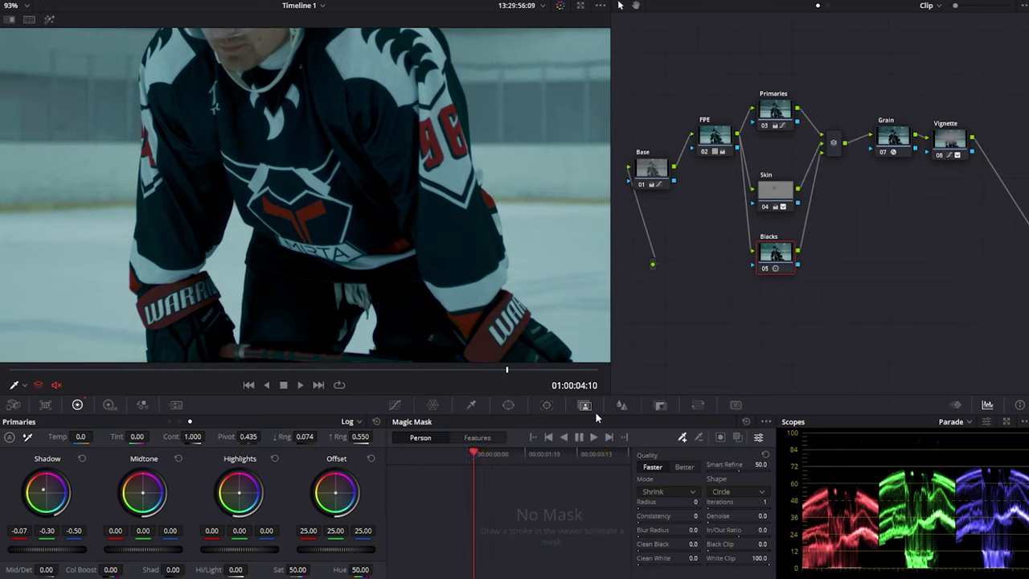
{"action": "left_click", "coordinate": [660, 408]}
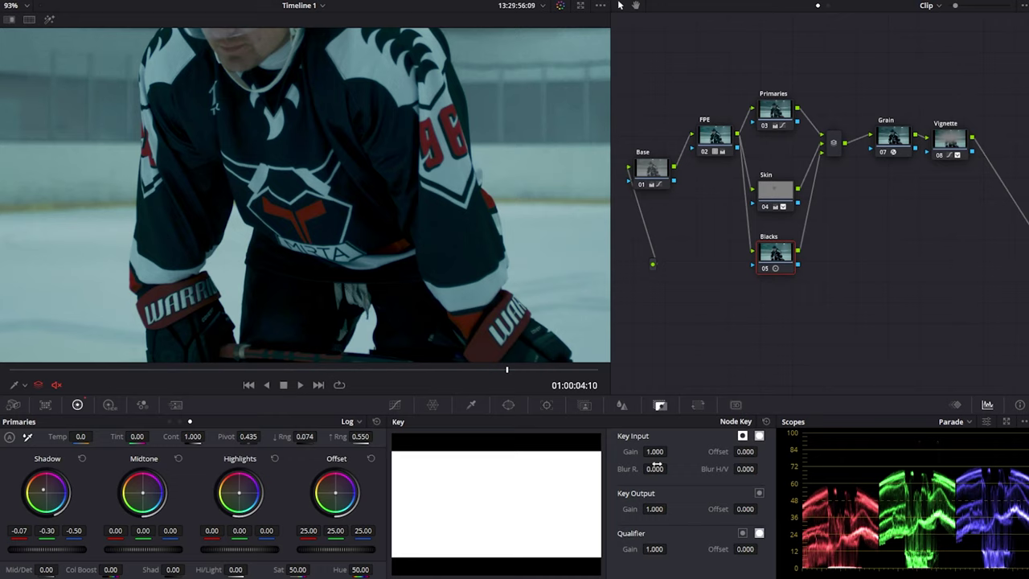
{"action": "left_click_drag", "start_coordinate": [655, 509], "coordinate": [625, 500]}
Compare the jersey's dark areas up close with the Blacks node on and off
{"action": "scroll", "coordinate": [331, 208], "scroll_direction": "up", "scroll_amount": 2}
{"action": "scroll", "coordinate": [354, 180], "scroll_direction": "up", "scroll_amount": 2}
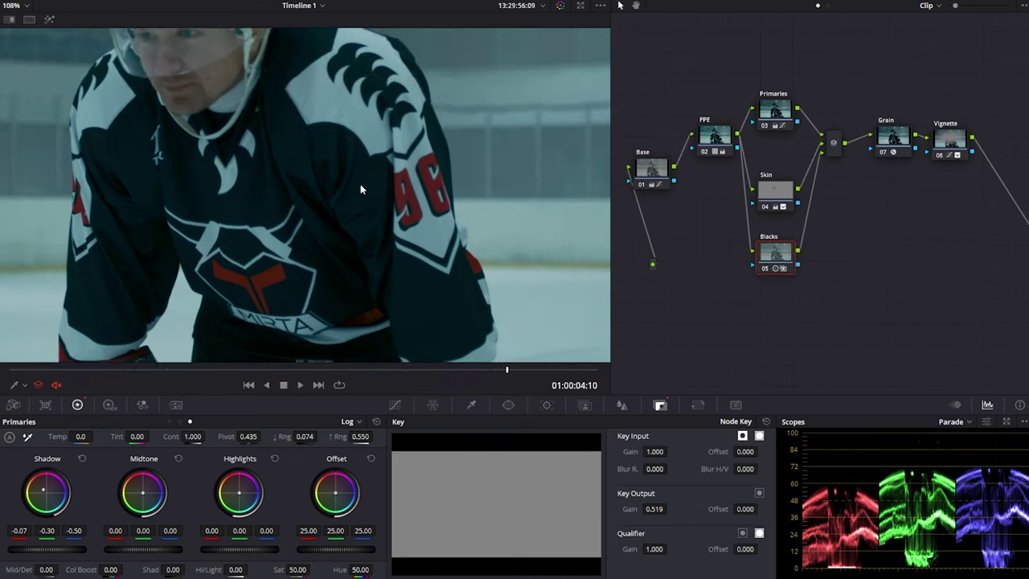
{"action": "key", "text": "ctrl+d"}
{"action": "key", "text": "ctrl+d"}
{"action": "key", "text": "ctrl+d"}
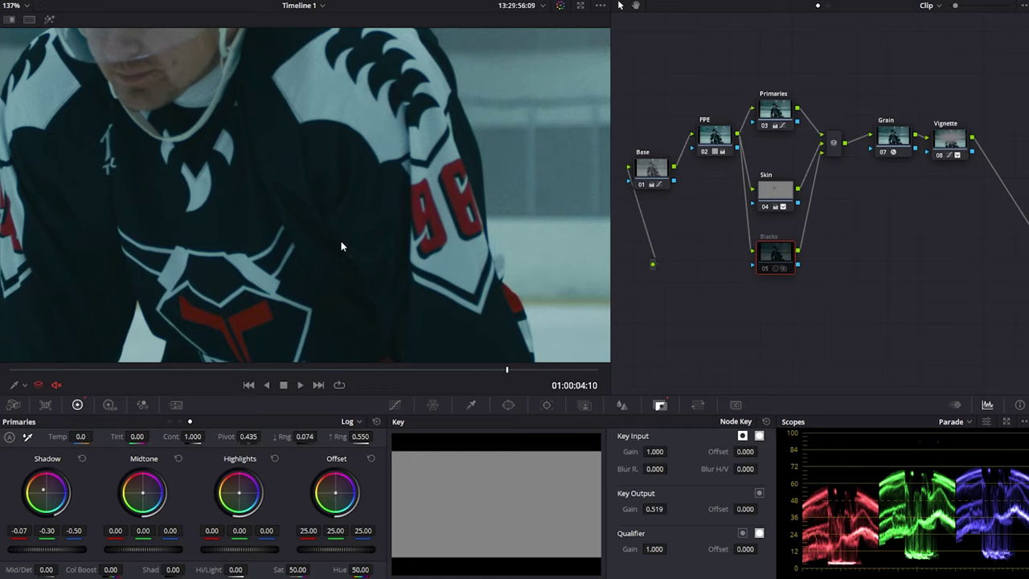
{"action": "key", "text": "ctrl+d"}
{"action": "key", "text": "ctrl+d"}
{"action": "key", "text": "ctrl+d"}
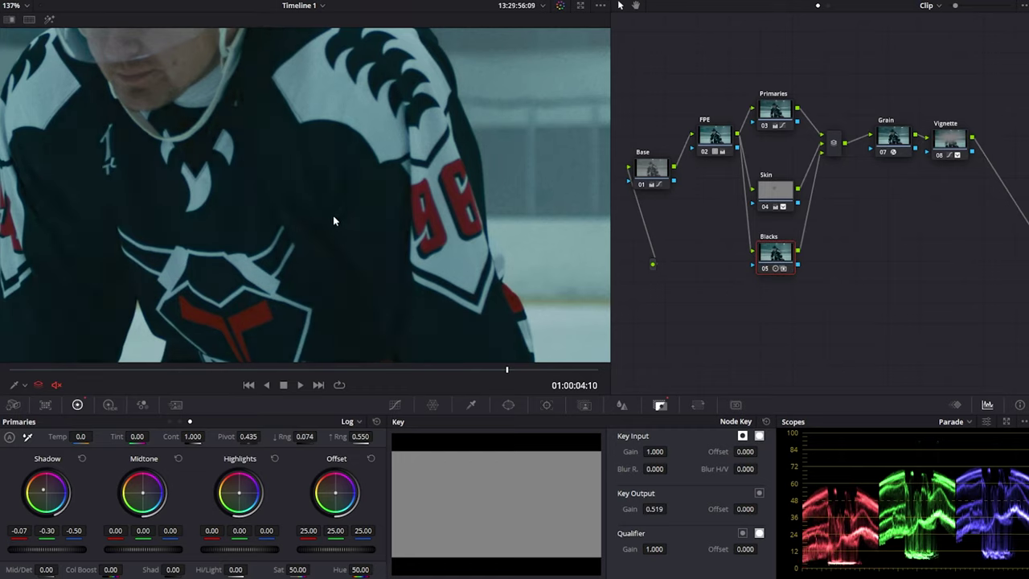
{"action": "key", "text": "ctrl+d"}
{"action": "key", "text": "ctrl+d"}
{"action": "key", "text": "ctrl+d"}
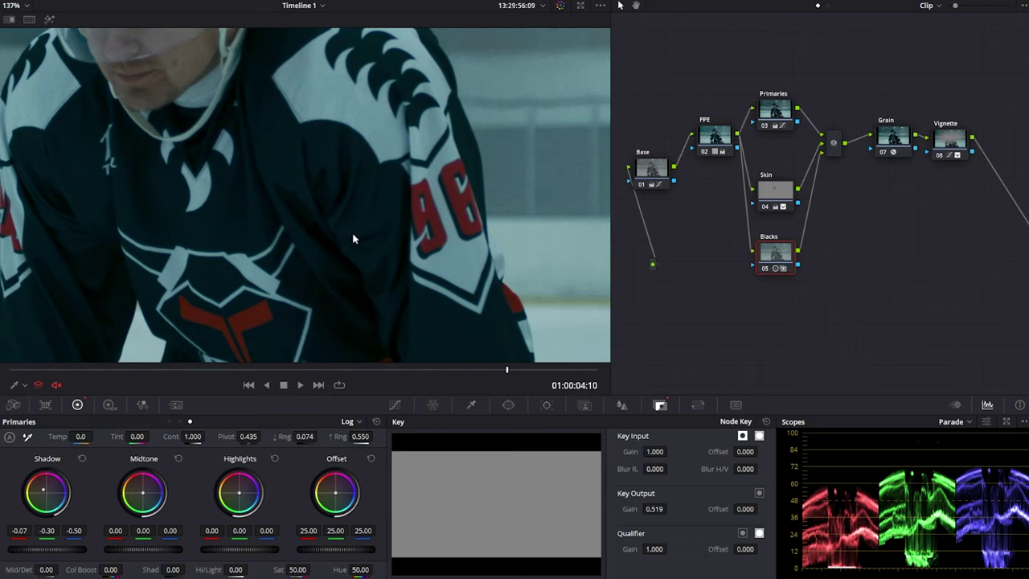
Examine the overall grade with the whole frame in view
{"action": "scroll", "coordinate": [344, 232], "scroll_direction": "down", "scroll_amount": 8}
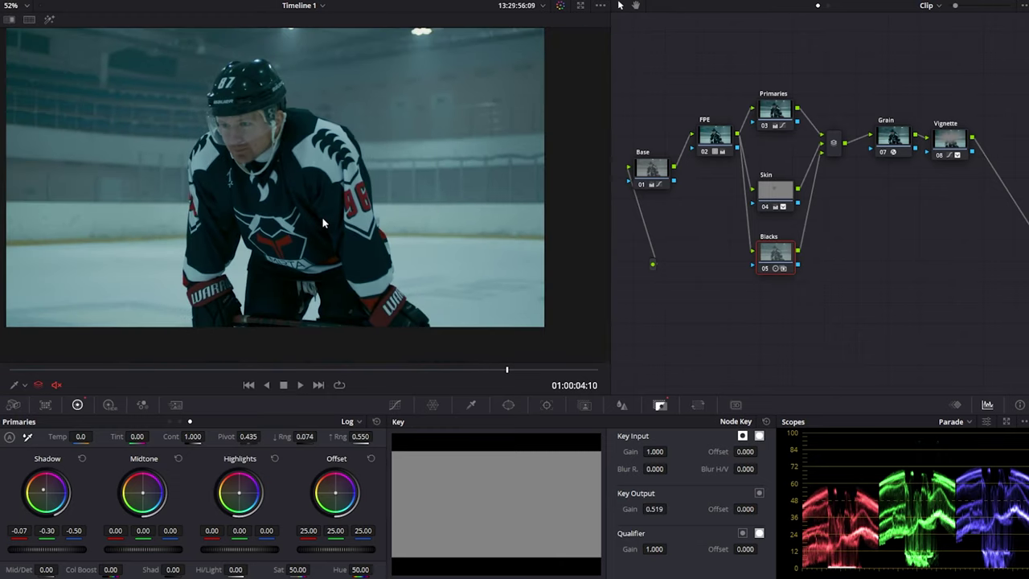
{"action": "left_click_drag", "start_coordinate": [323, 219], "coordinate": [356, 227]}
{"action": "scroll", "coordinate": [359, 185], "scroll_direction": "down", "scroll_amount": 1}
{"action": "left_click_drag", "start_coordinate": [358, 185], "coordinate": [350, 208]}
{"action": "scroll", "coordinate": [337, 204], "scroll_direction": "up", "scroll_amount": 1}
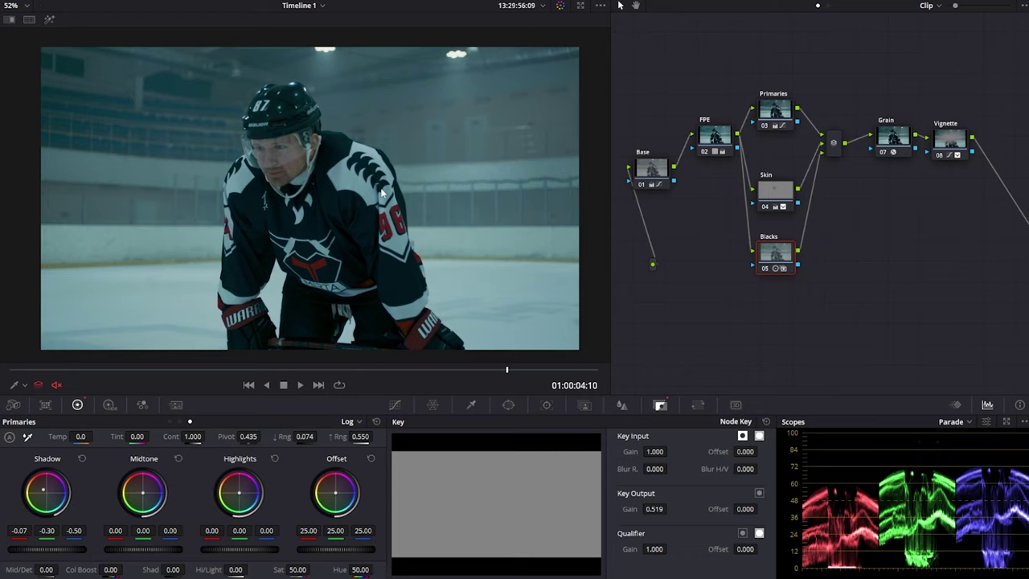
{"action": "scroll", "coordinate": [384, 201], "scroll_direction": "up", "scroll_amount": 2}
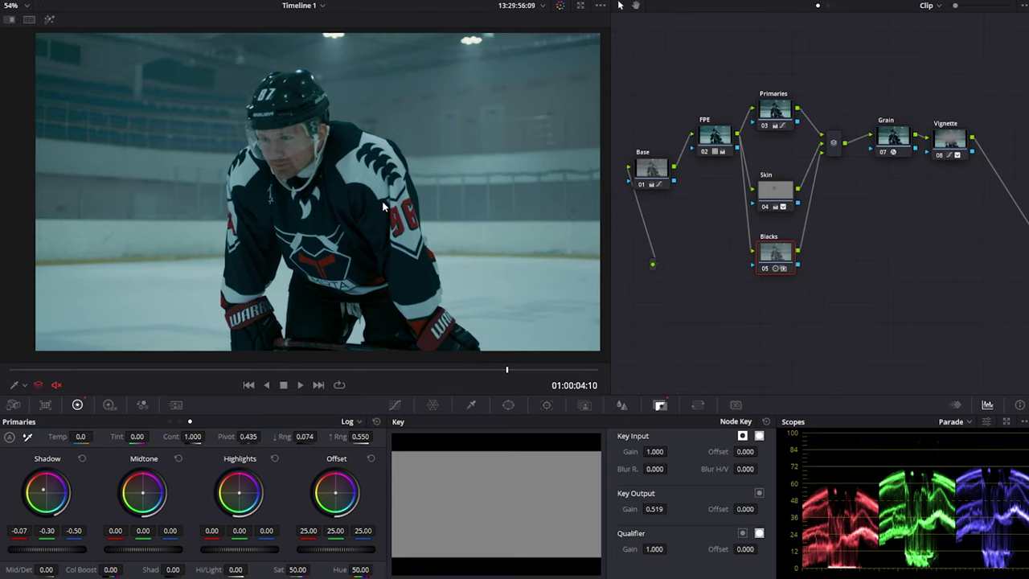
{"action": "left_click_drag", "start_coordinate": [407, 196], "coordinate": [386, 196]}
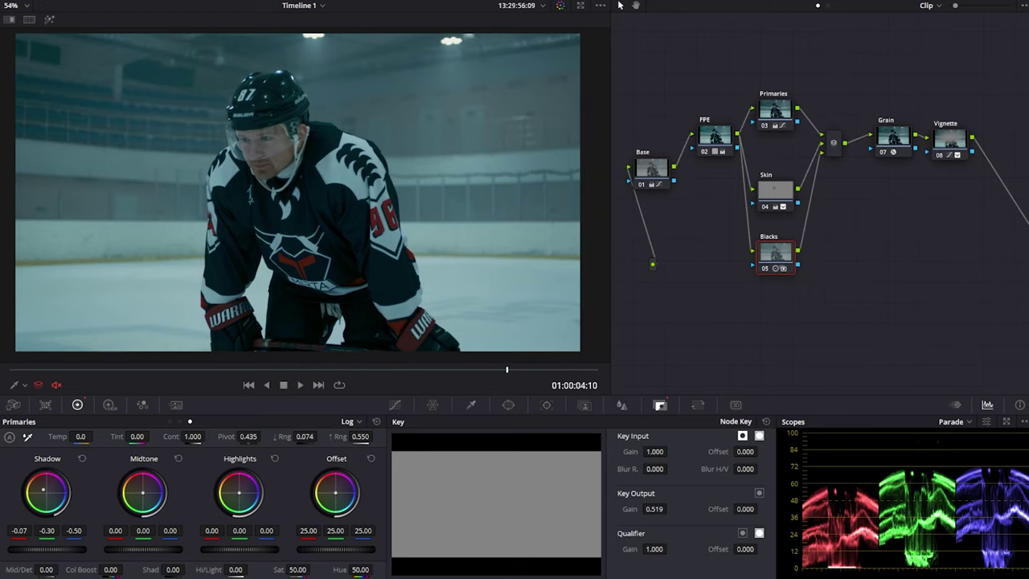
{"action": "left_click_drag", "start_coordinate": [340, 204], "coordinate": [351, 207]}
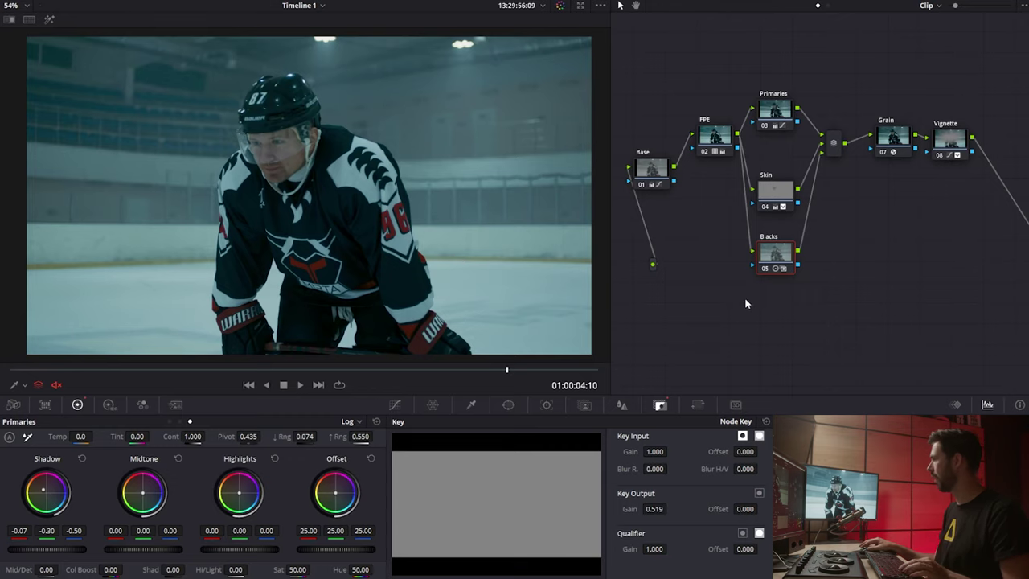
Compare the full grade with the ungraded log image, and disable all nodes
{"action": "key", "text": "shift+d"}
{"action": "key", "text": "shift+d"}
{"action": "key", "text": "shift+d"}
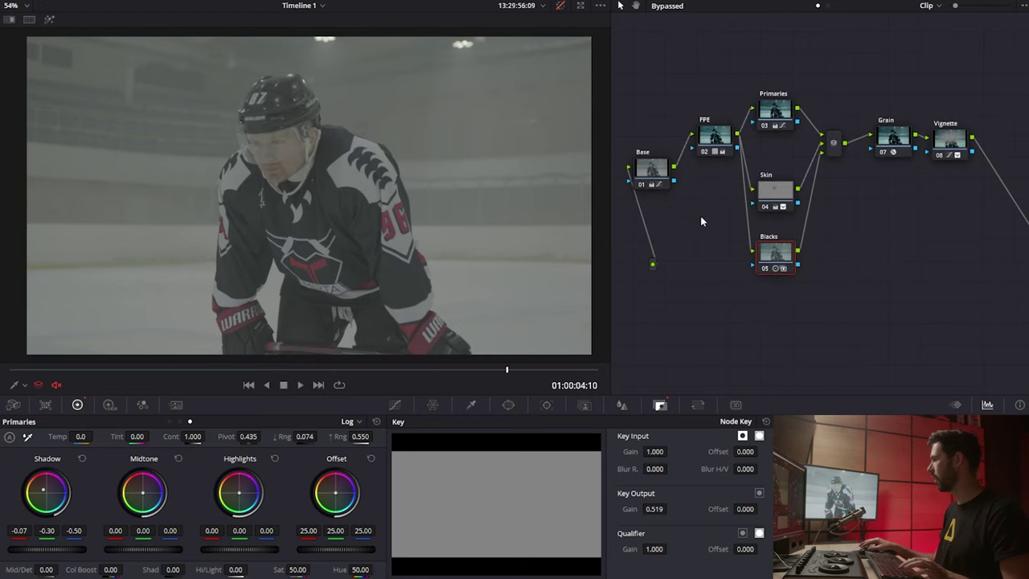
{"action": "key", "text": "shift+d"}
{"action": "key", "text": "alt+d"}
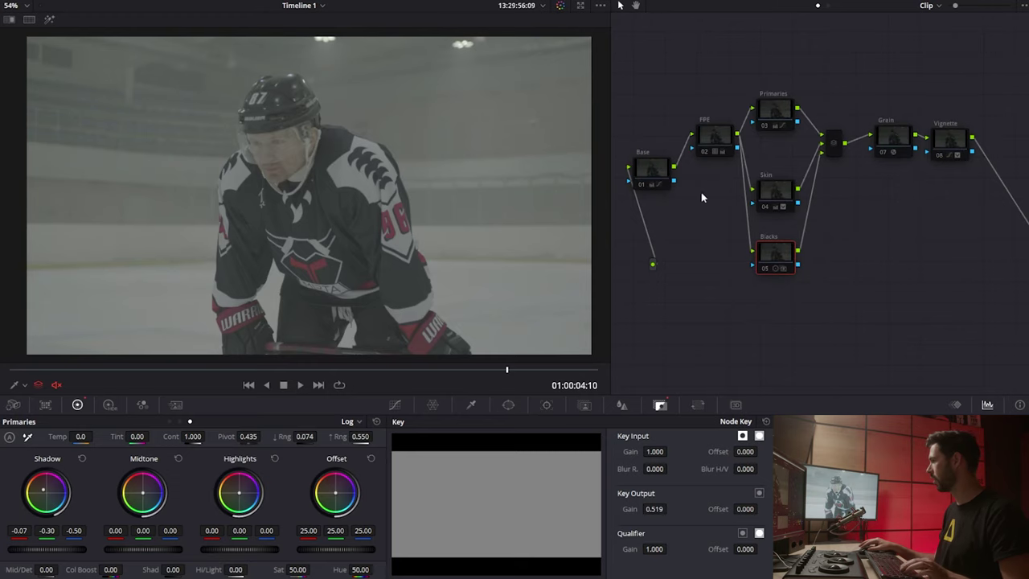
Re-enable the FPE node and the Base node one after the other to review what each contributes
{"action": "left_click", "coordinate": [656, 182]}
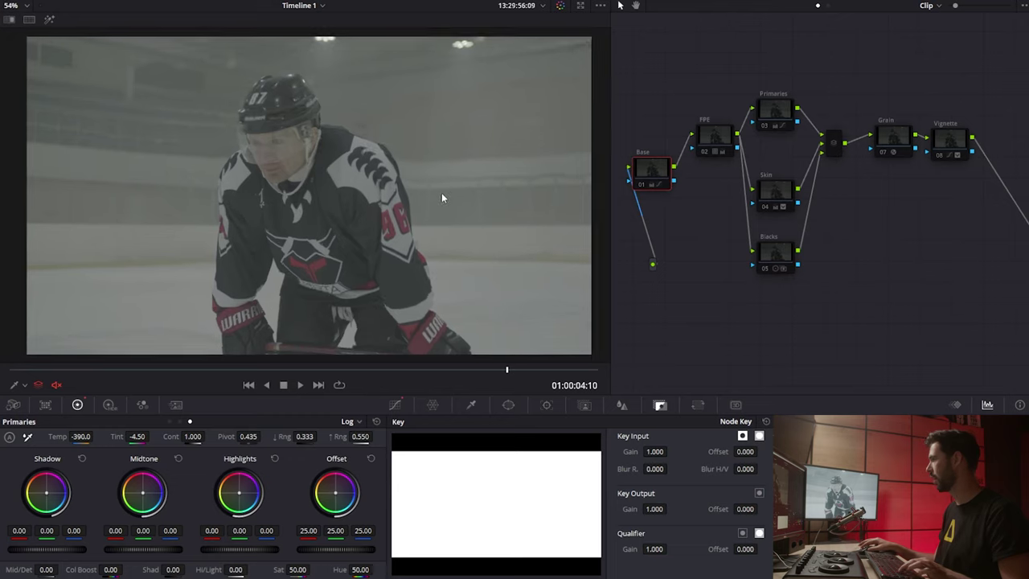
{"action": "left_click", "coordinate": [715, 142]}
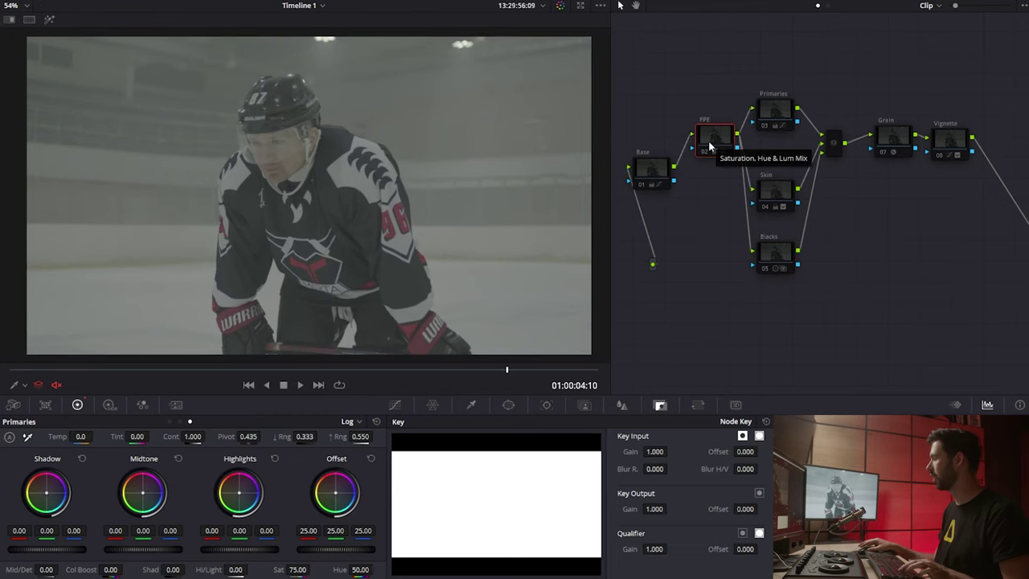
{"action": "key", "text": "ctrl+d"}
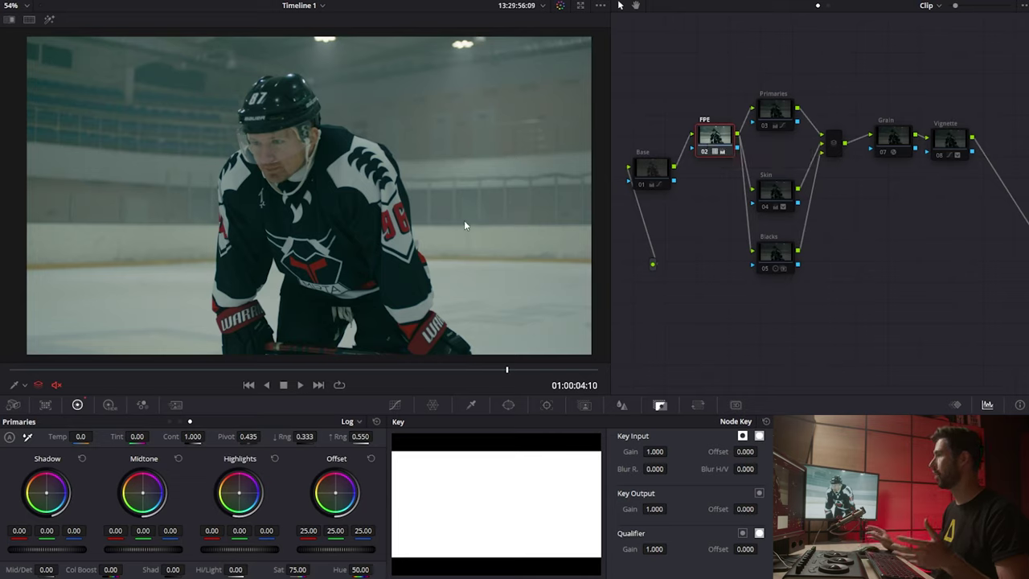
{"action": "left_click", "coordinate": [653, 176]}
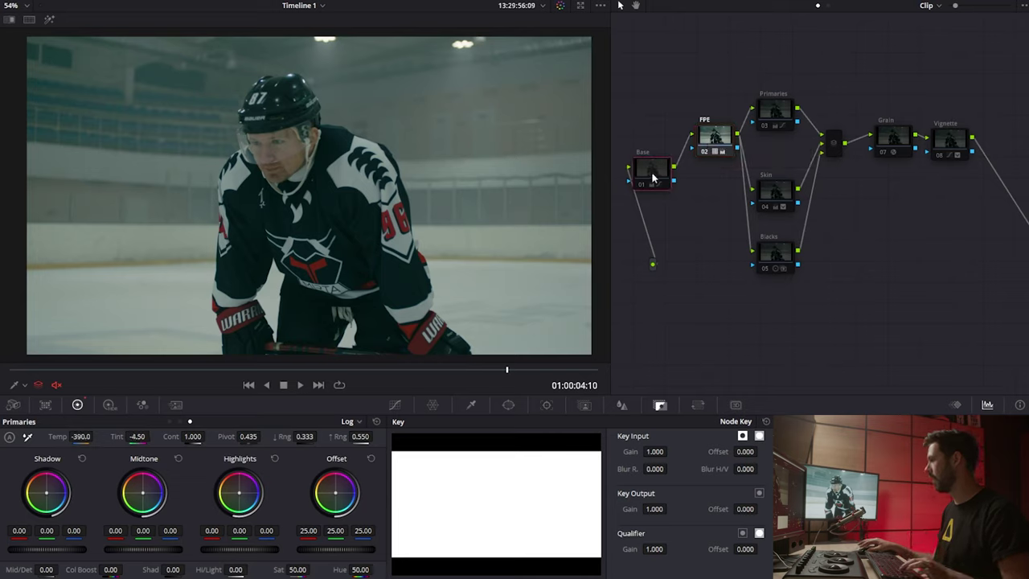
{"action": "key", "text": "ctrl+d"}
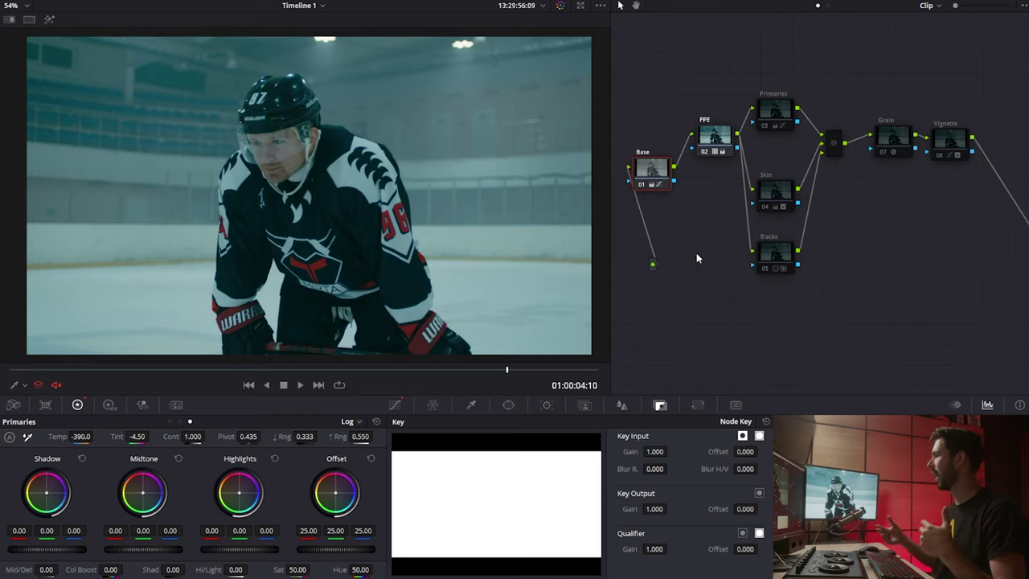
Re-enable the Primaries node, toggling it for comparison, and switch the Skin node back on
{"action": "left_click", "coordinate": [776, 116]}
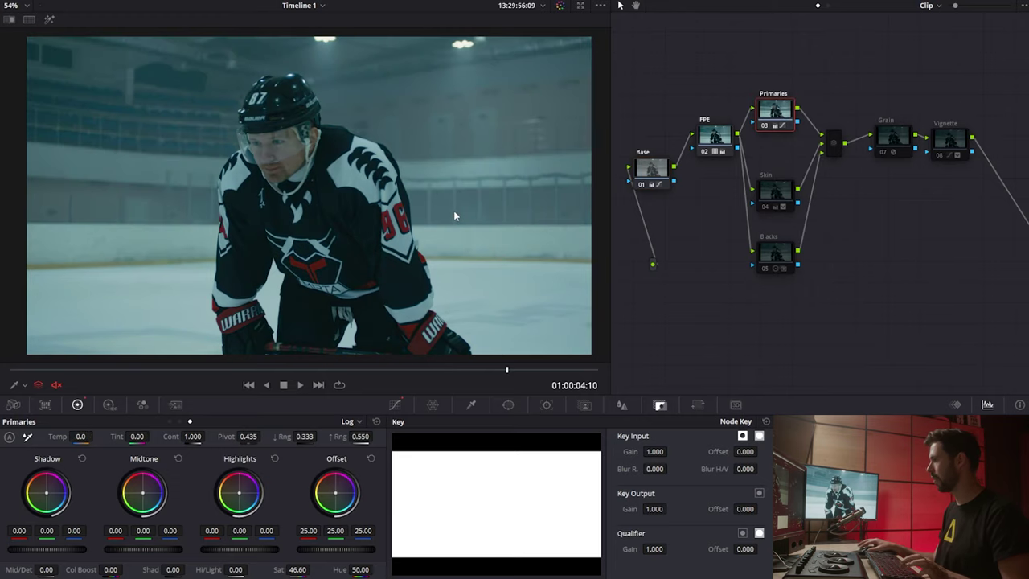
{"action": "scroll", "coordinate": [454, 214], "scroll_direction": "down", "scroll_amount": 1}
{"action": "scroll", "coordinate": [430, 217], "scroll_direction": "up", "scroll_amount": 1}
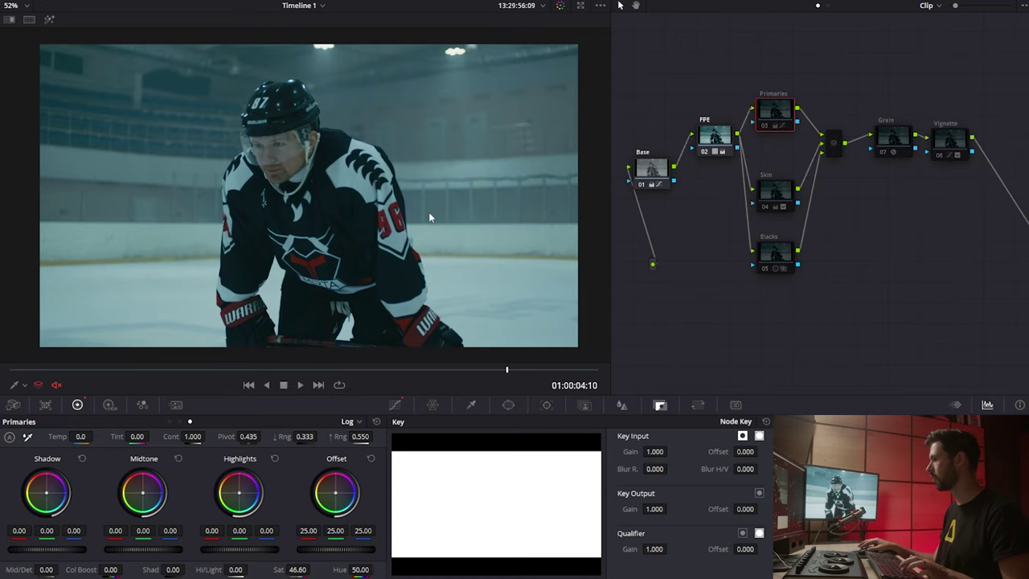
{"action": "left_click", "coordinate": [778, 192]}
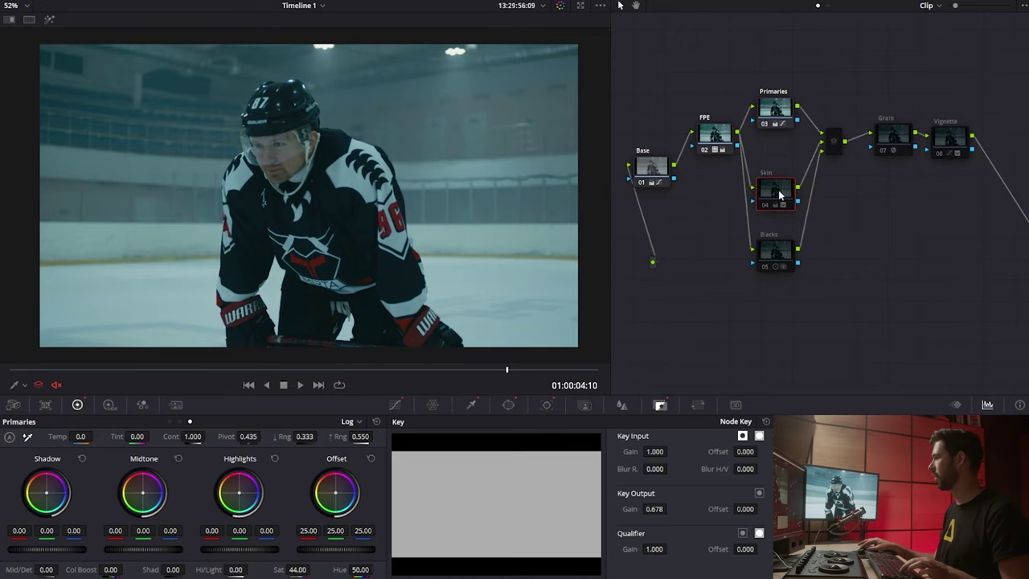
{"action": "key", "text": "ctrl+d"}
Re-enable the Grain, Vignette and Blacks nodes to restore and review the complete grade
{"action": "left_click", "coordinate": [775, 252]}
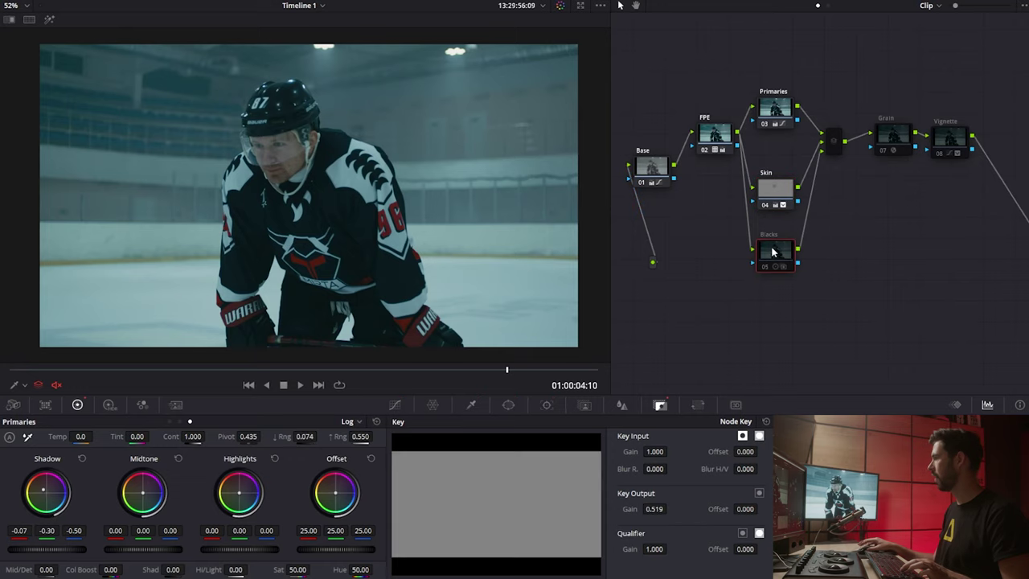
{"action": "left_click", "coordinate": [839, 147]}
{"action": "left_click", "coordinate": [895, 141]}
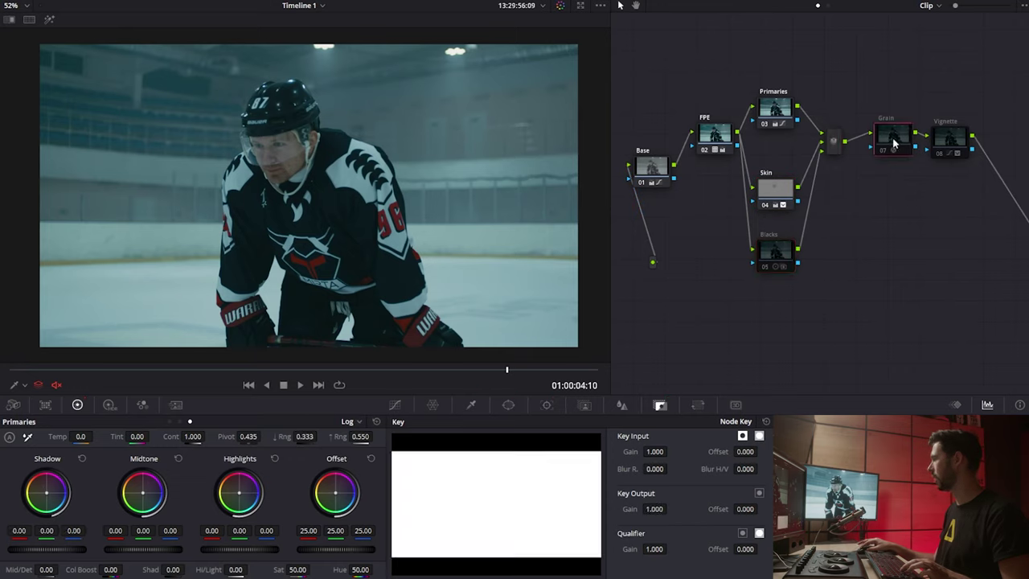
{"action": "key", "text": "ctrl+d"}
{"action": "left_click", "coordinate": [942, 147]}
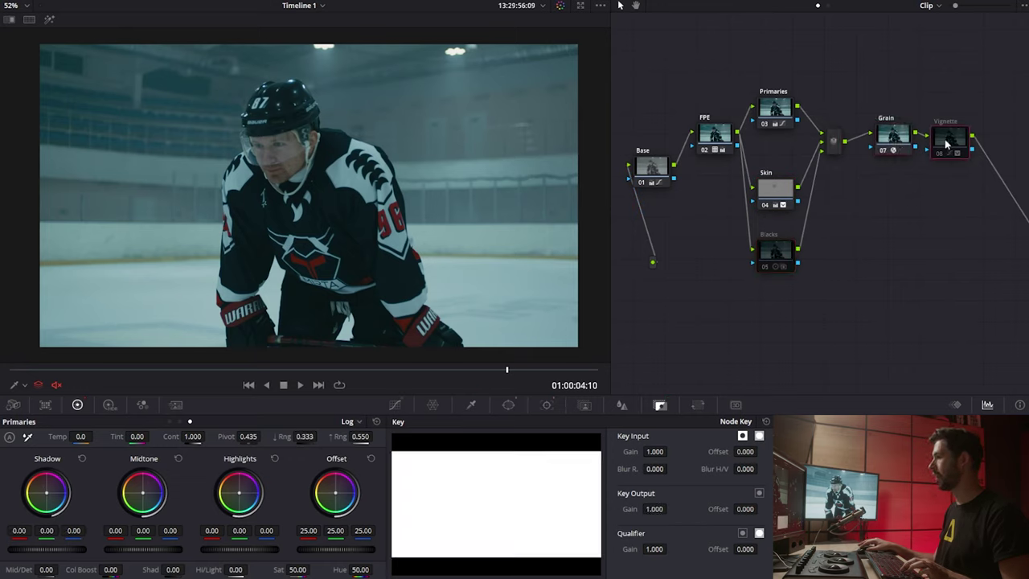
{"action": "key", "text": "ctrl+d"}
{"action": "left_click", "coordinate": [774, 253]}
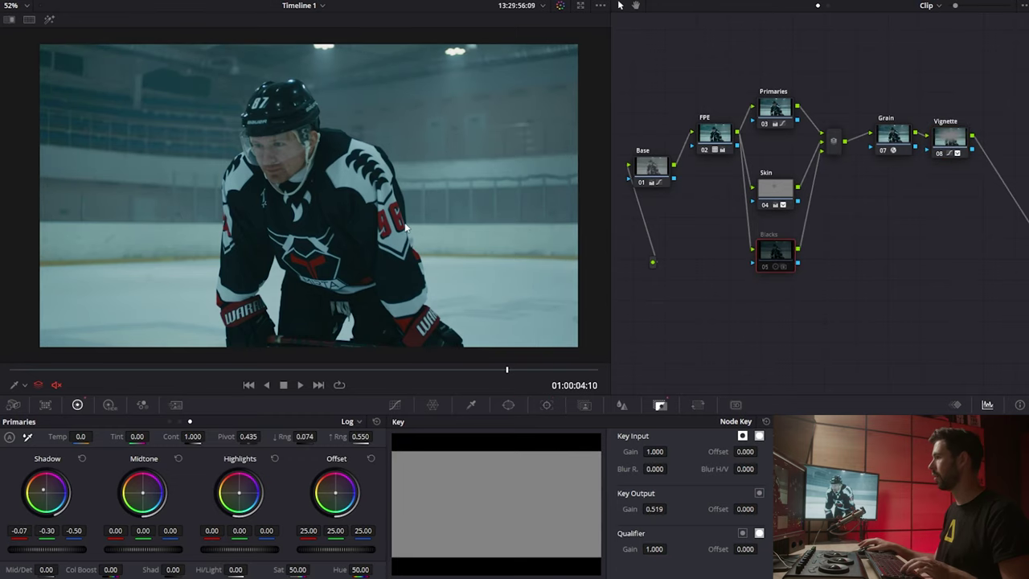
{"action": "scroll", "coordinate": [389, 233], "scroll_direction": "up", "scroll_amount": 1}
{"action": "key", "text": "ctrl+d"}
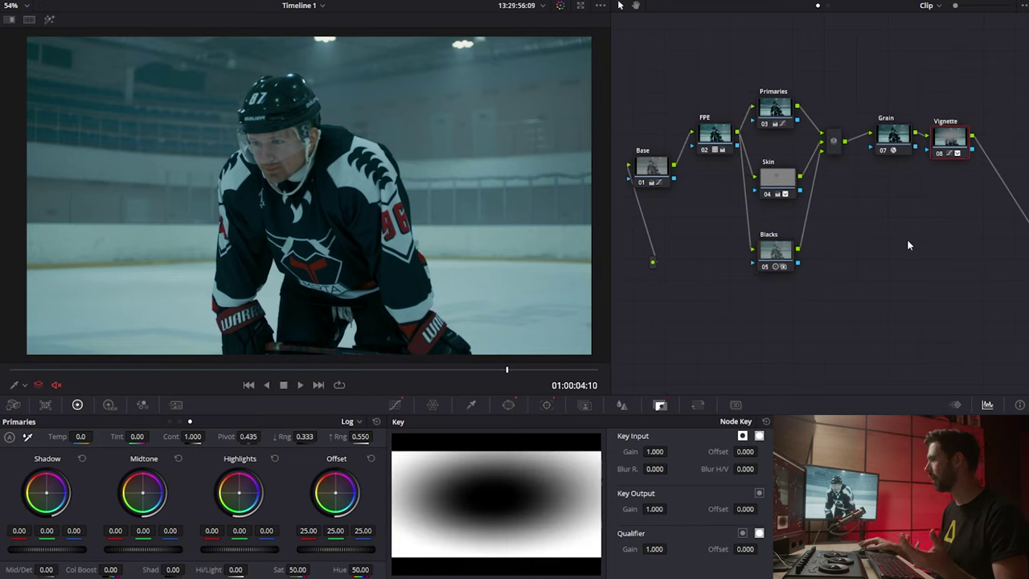
Revisit the settings of the FPE node and the Base node
{"action": "left_click", "coordinate": [719, 139]}
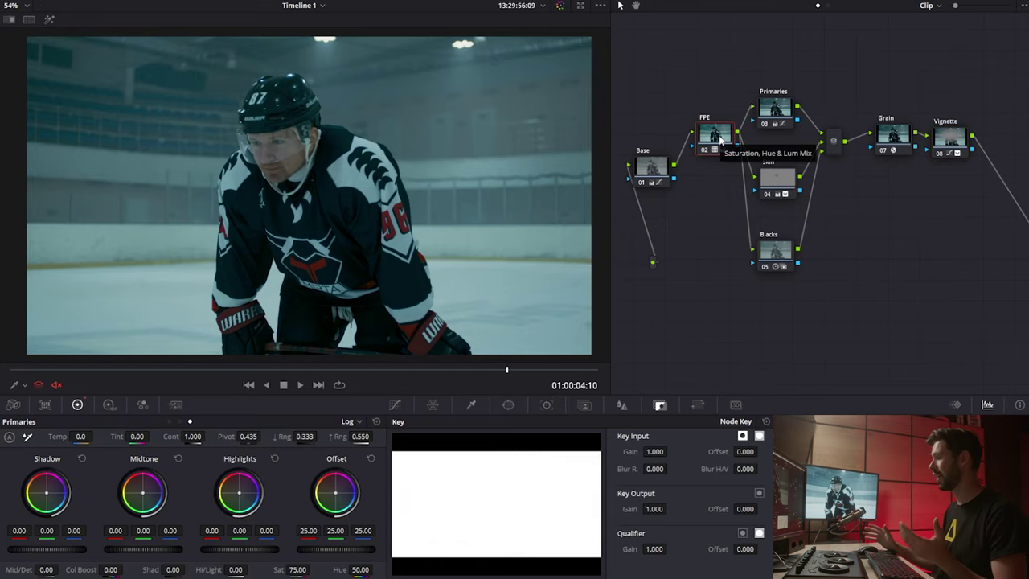
{"action": "left_click", "coordinate": [657, 175]}
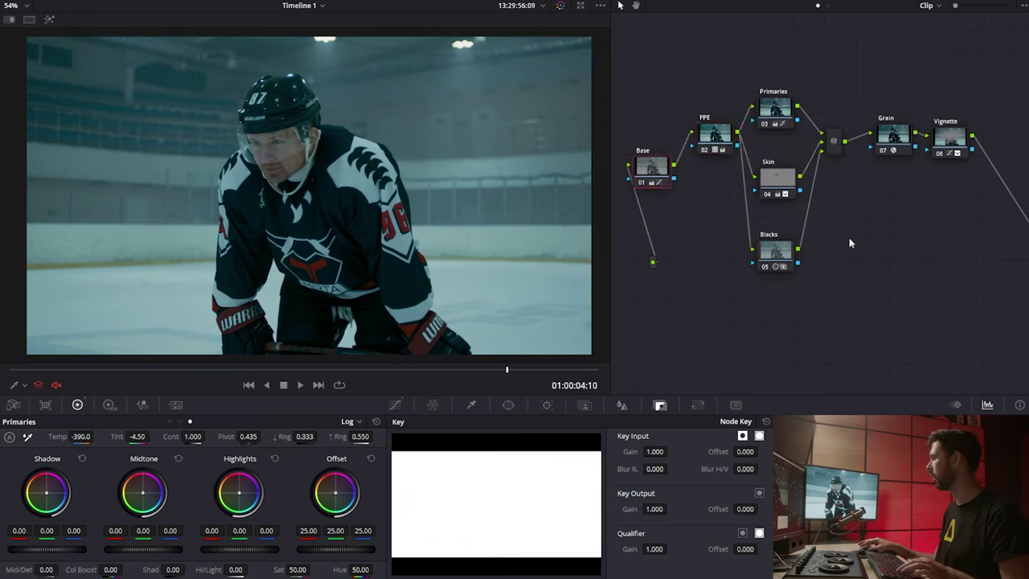